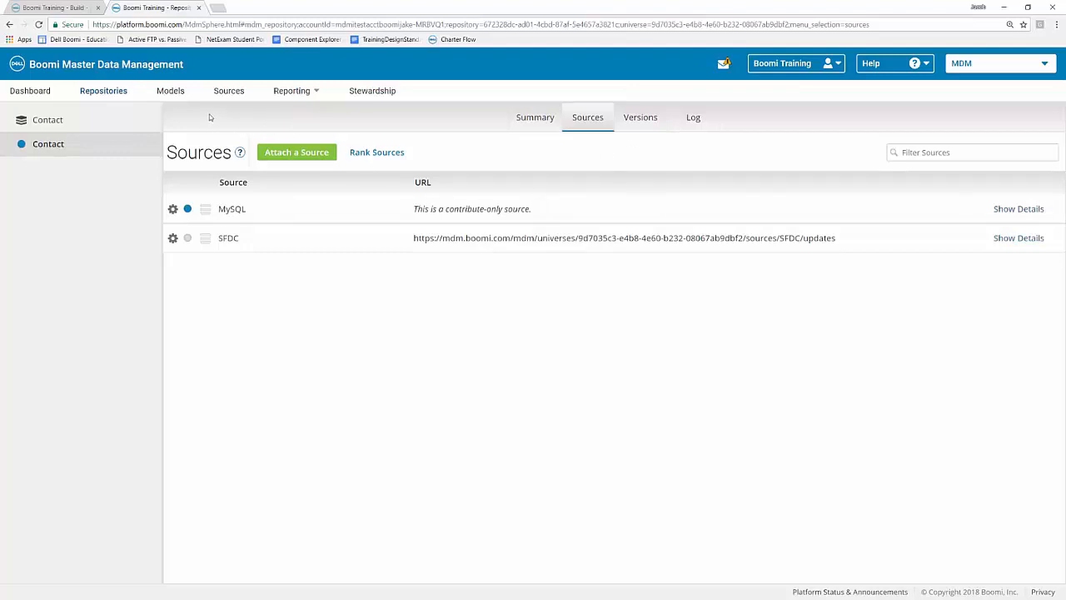
- Switch to AtomSphere Build, open the MySQL to MDM process in the Master Data Management 1 folder and lock it for editing
left_click(58, 8)
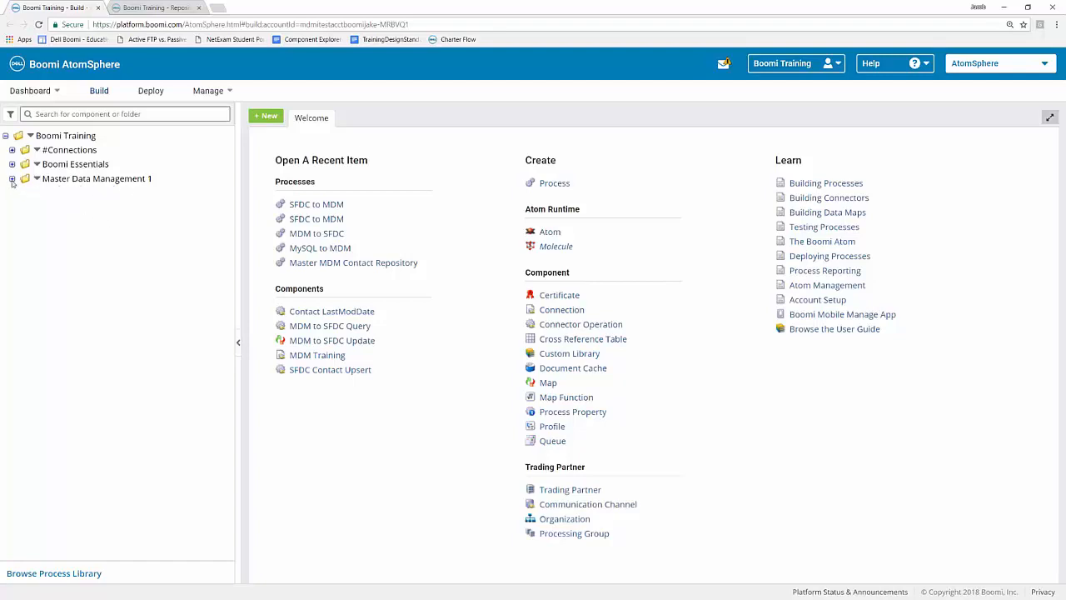
left_click(11, 179)
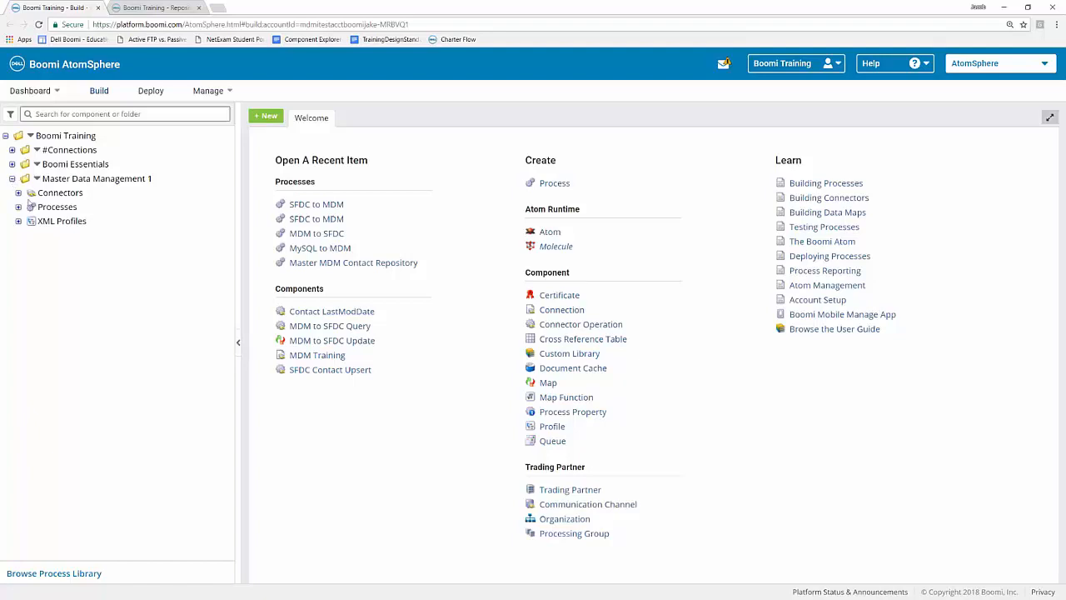
left_click(19, 207)
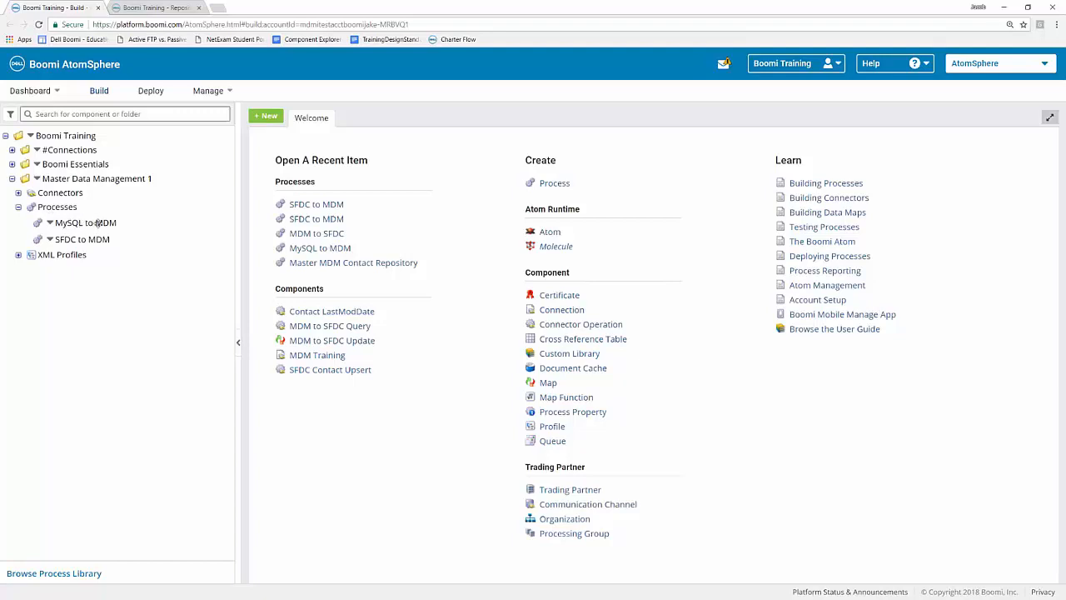
left_click(99, 222)
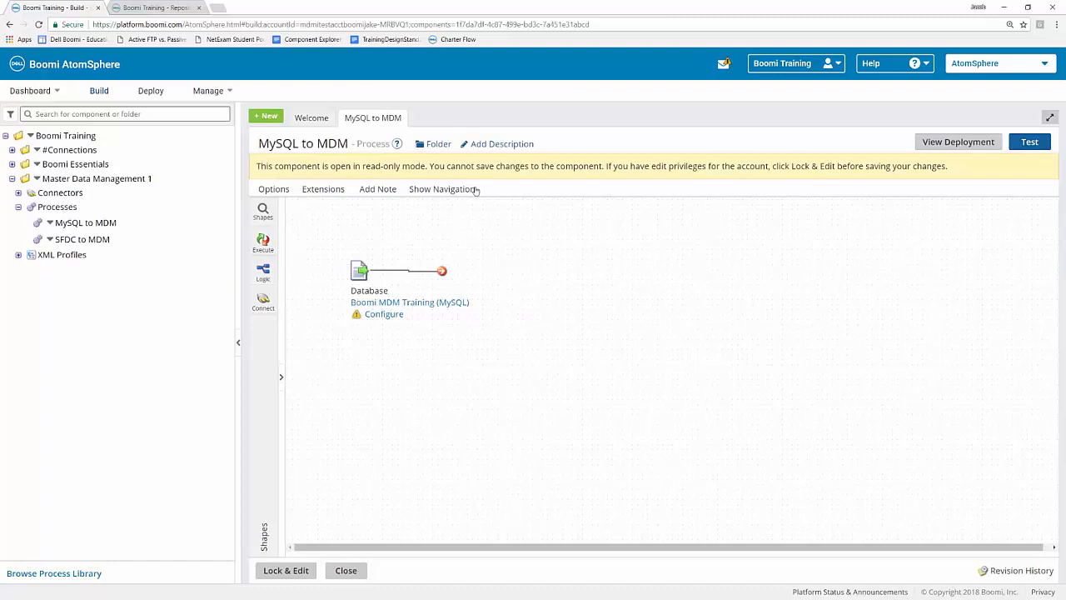
left_click(279, 575)
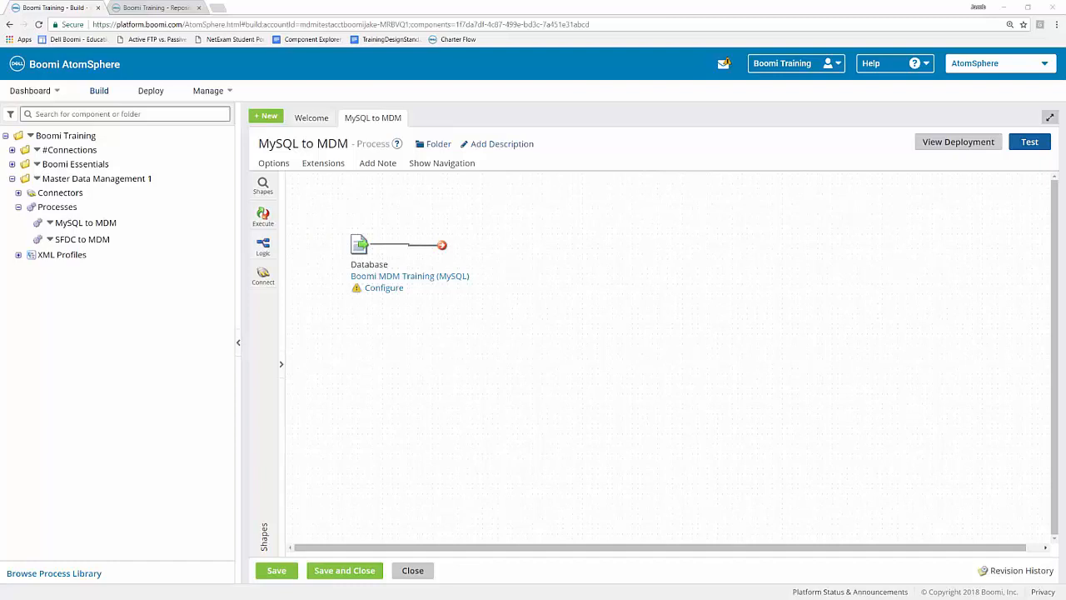
- Create a new database operation for the process's start shape and name it Contact Get
left_click(384, 288)
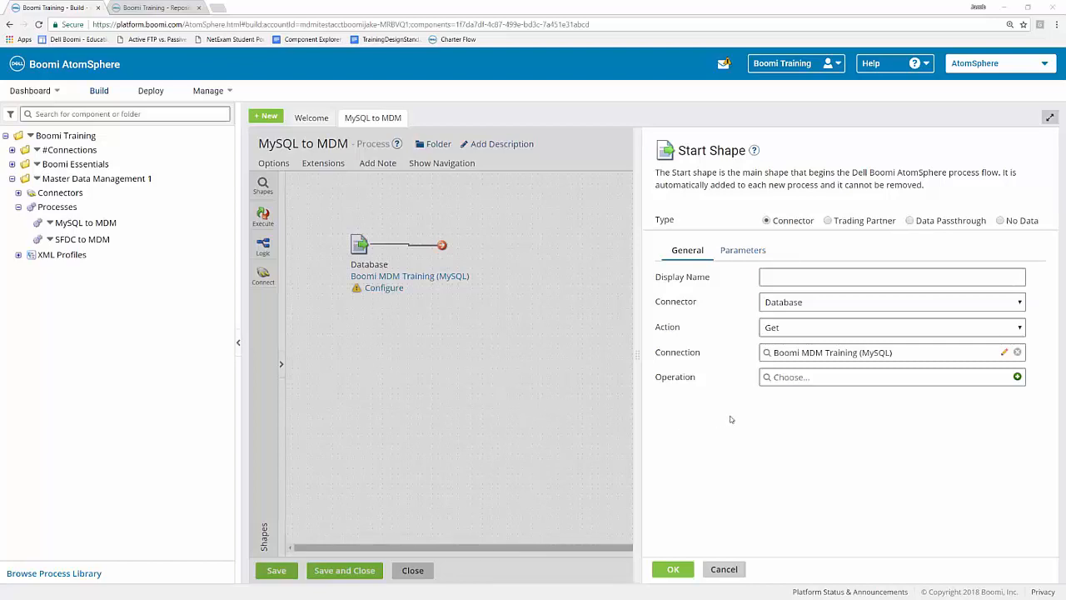
left_click(1018, 377)
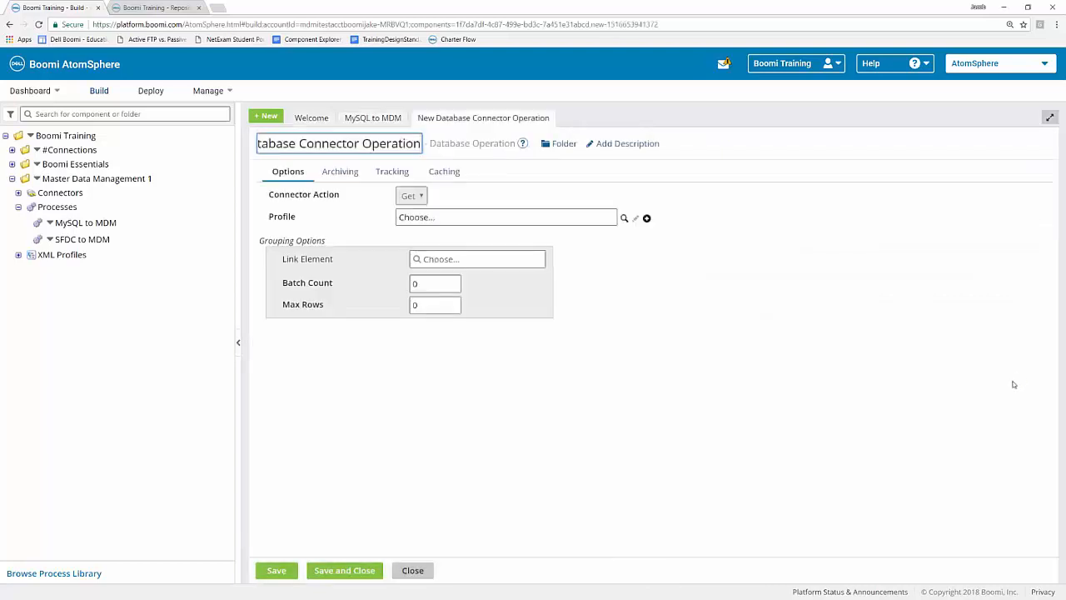
left_click(698, 420)
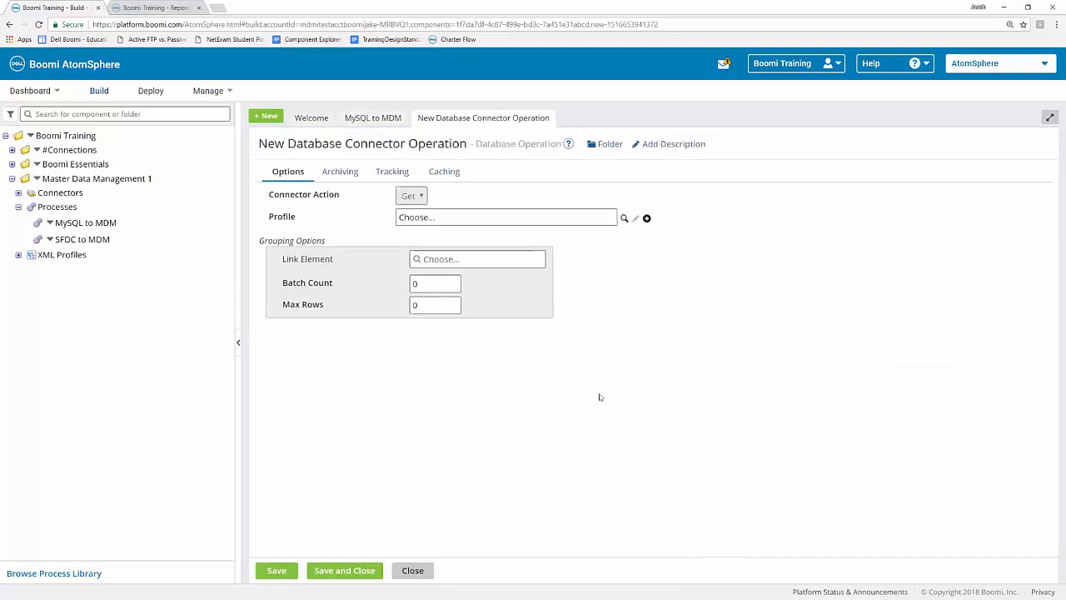
left_click(433, 144)
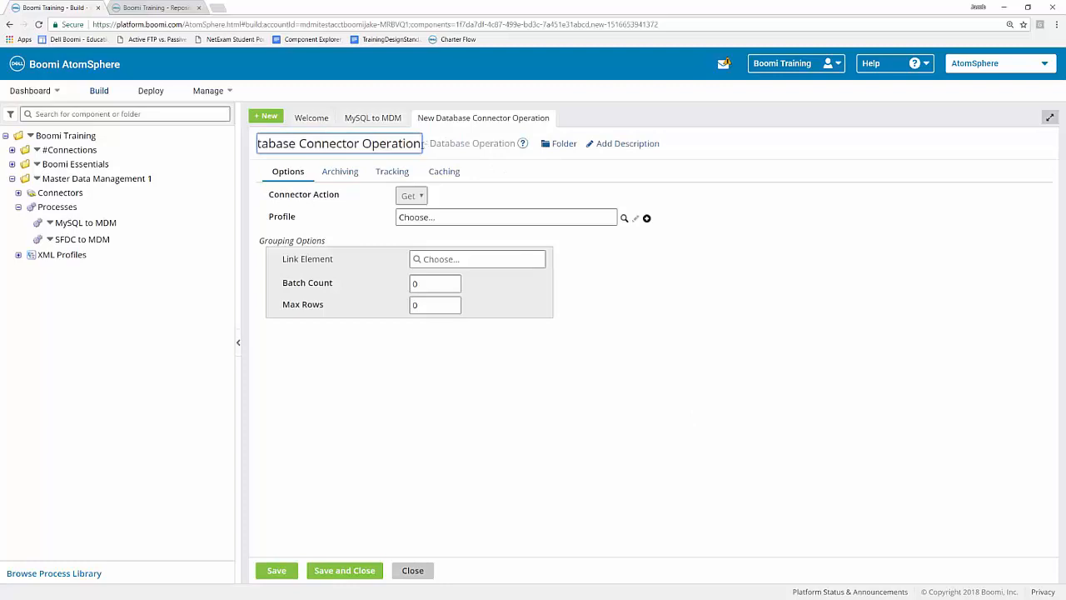
left_click_drag(422, 143, 246, 143)
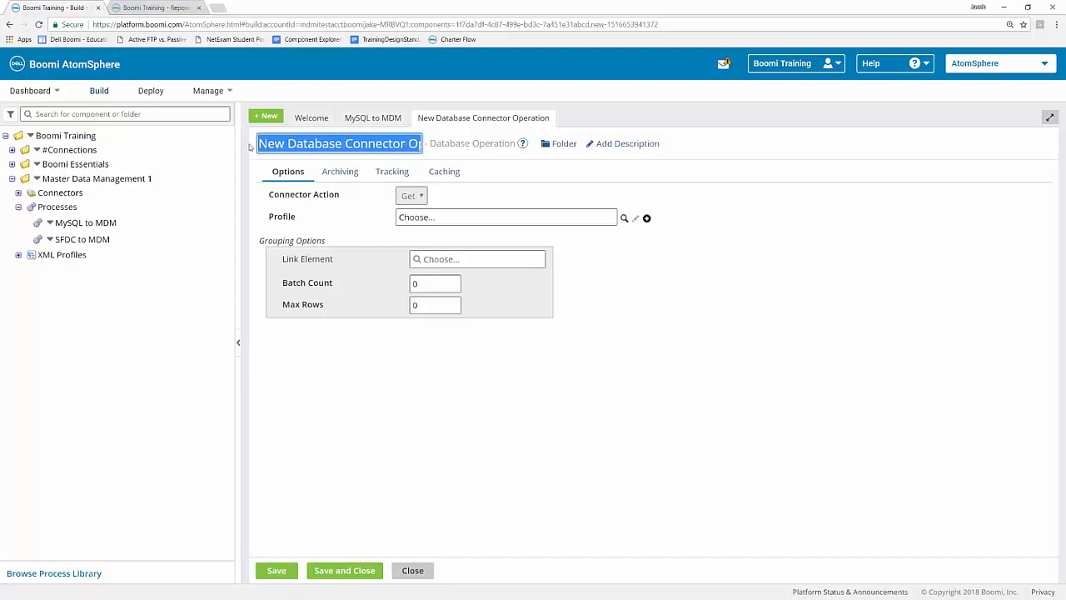
type("Contact Get")
key("Return")
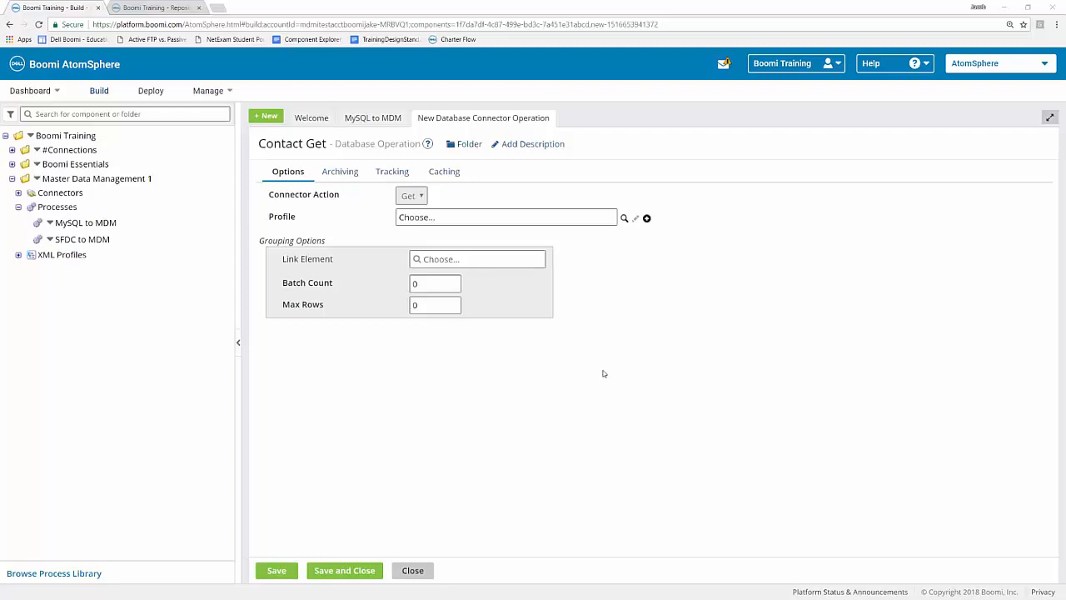
- Create a new database profile for the Contact Get operation and name it MySQL Database Profile
left_click(646, 219)
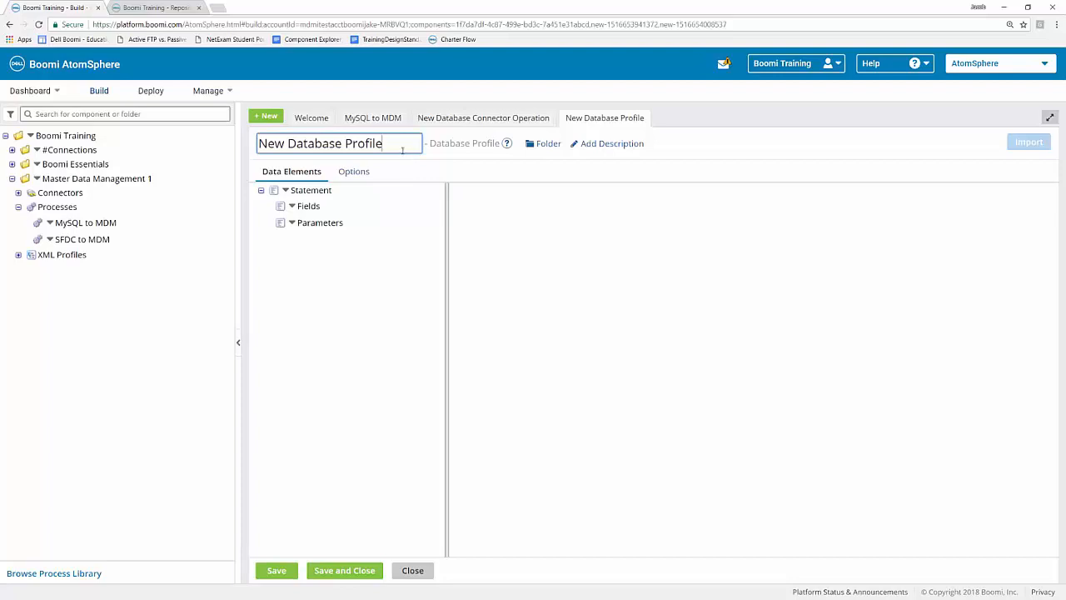
left_click_drag(401, 150, 259, 143)
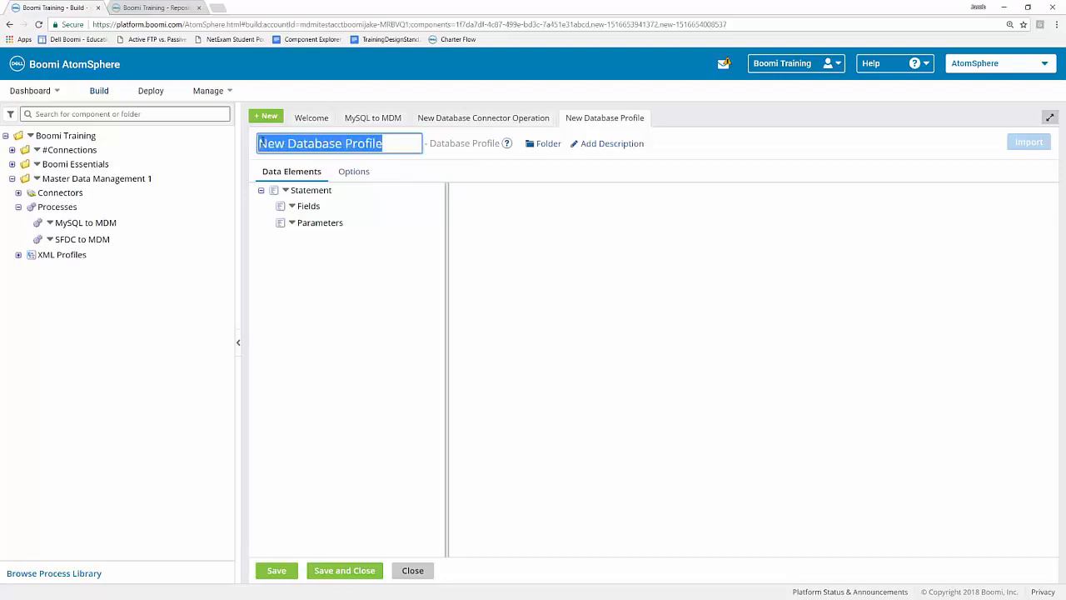
key("BackSpace")
type("M")
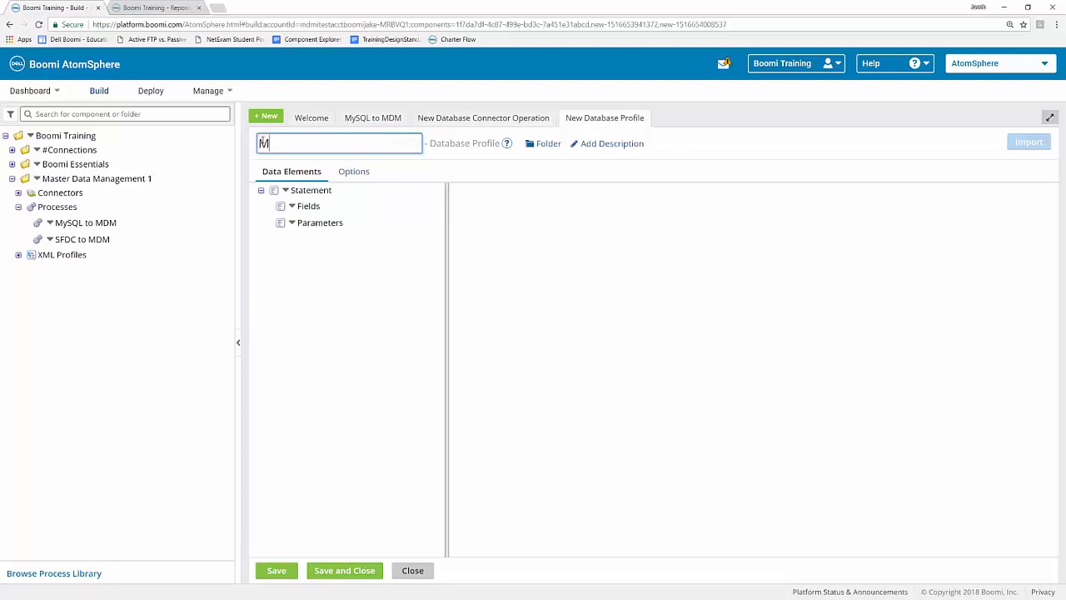
type("ySQL Database Profile")
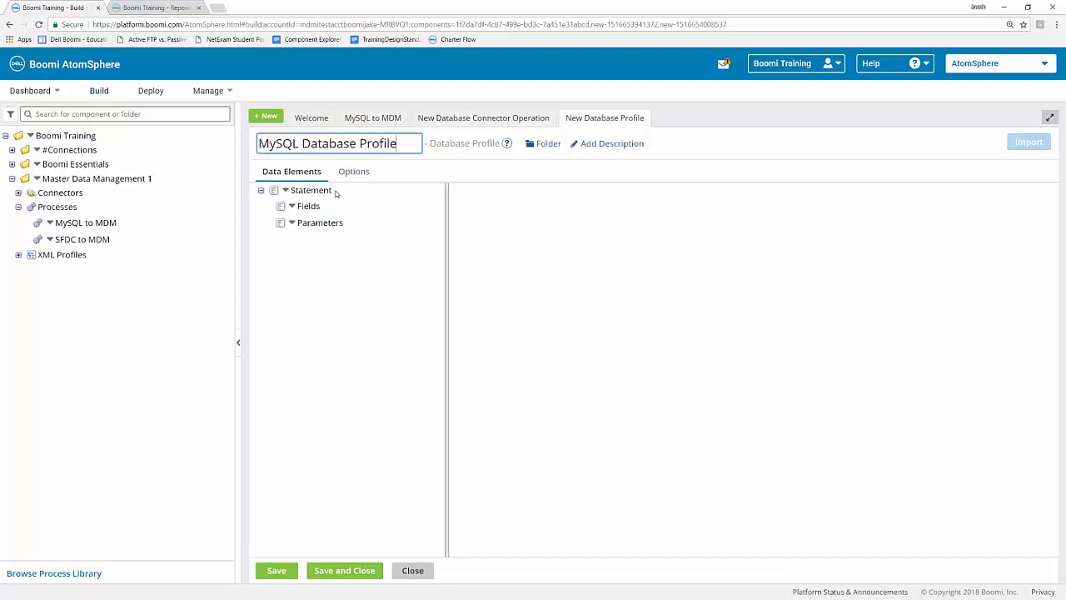
- Start the database import for the profile's Statement element, browsing in Test Atom Cloud
left_click(315, 191)
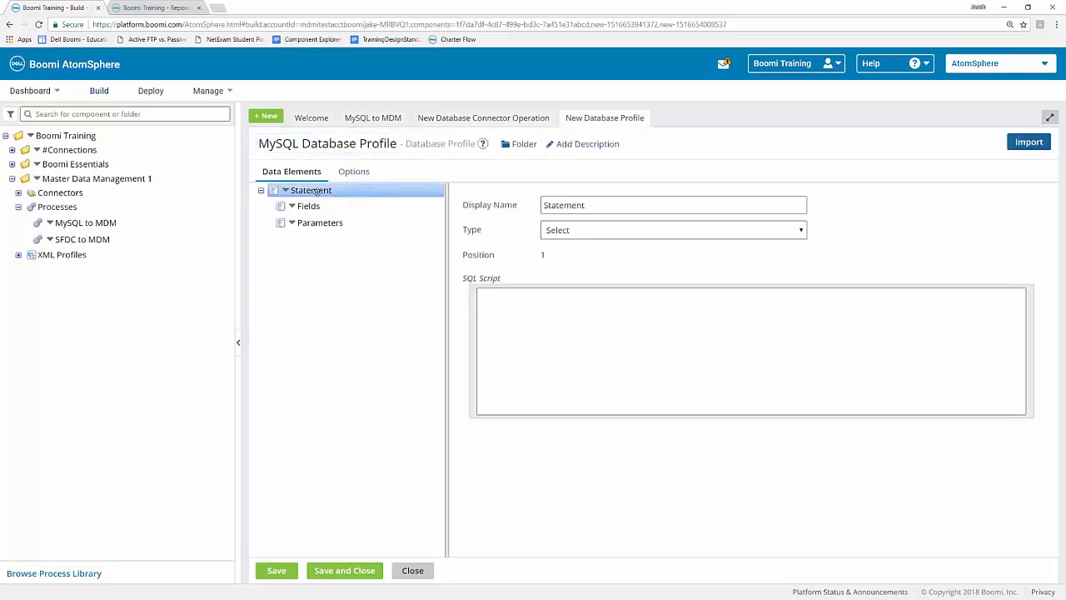
left_click(488, 332)
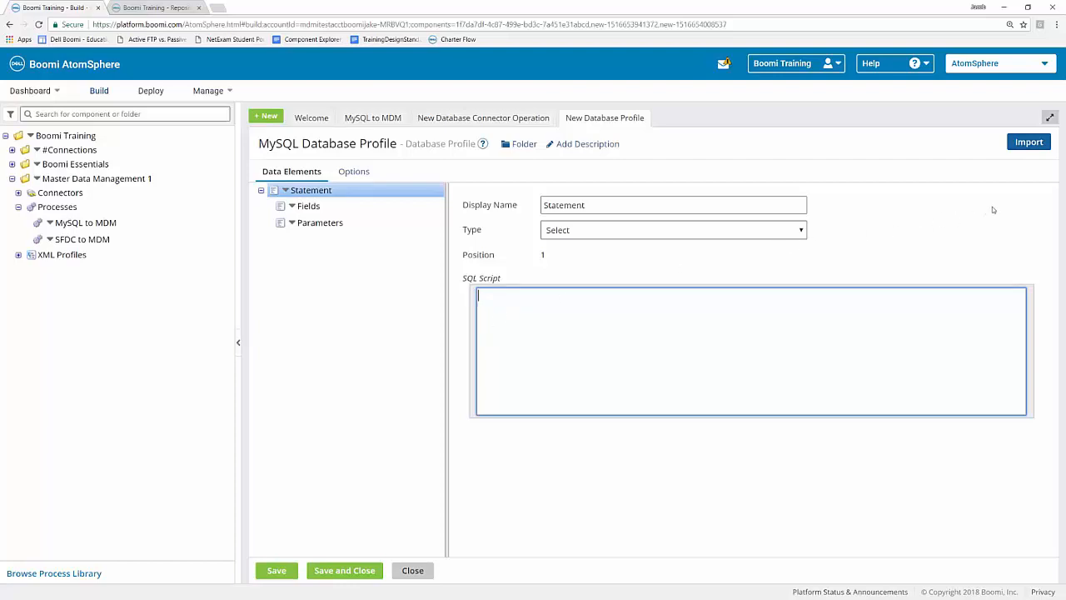
left_click(1031, 146)
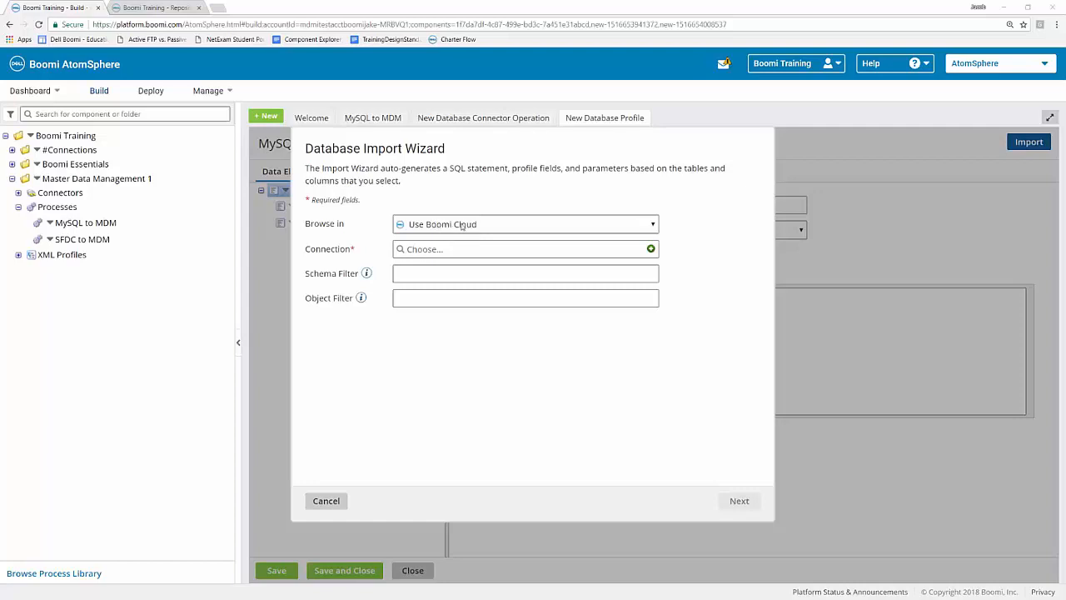
left_click(488, 226)
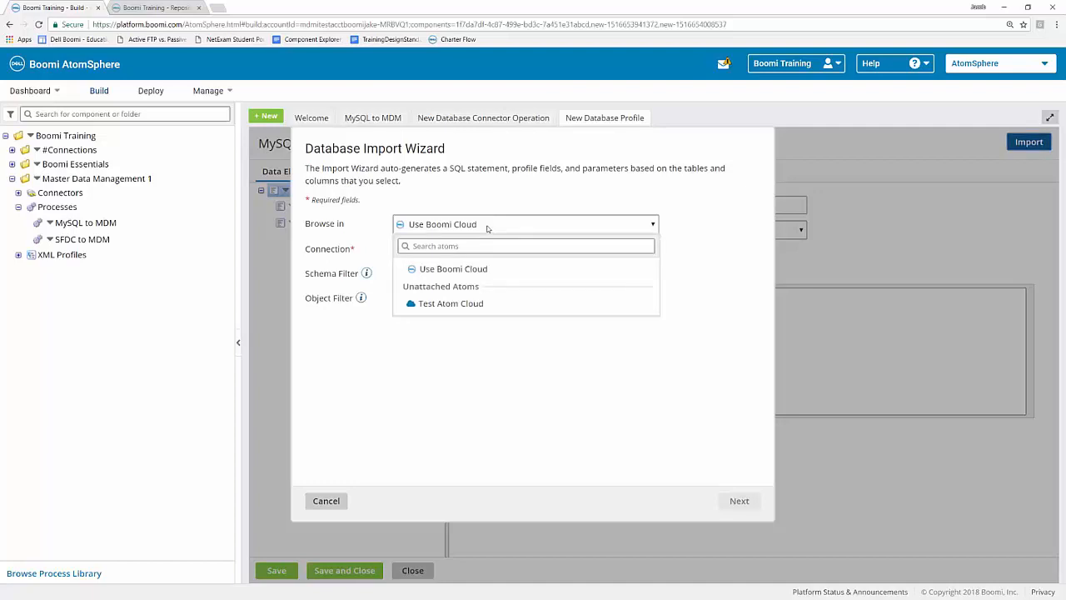
left_click(486, 304)
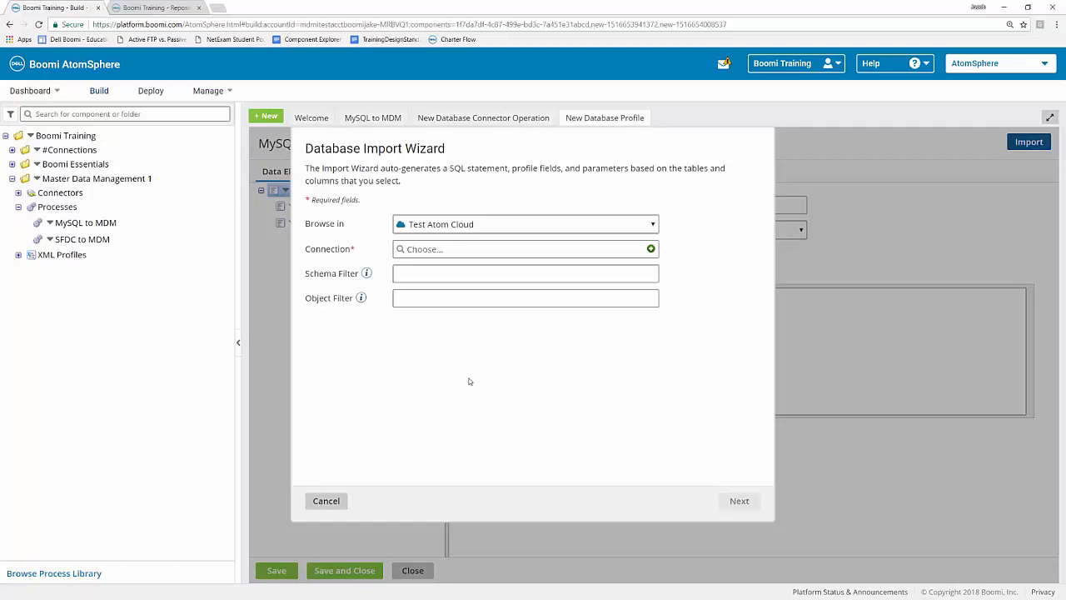
- Choose Boomi MDM Training (MySQL) as the import connection and proceed to the table selection
left_click(441, 249)
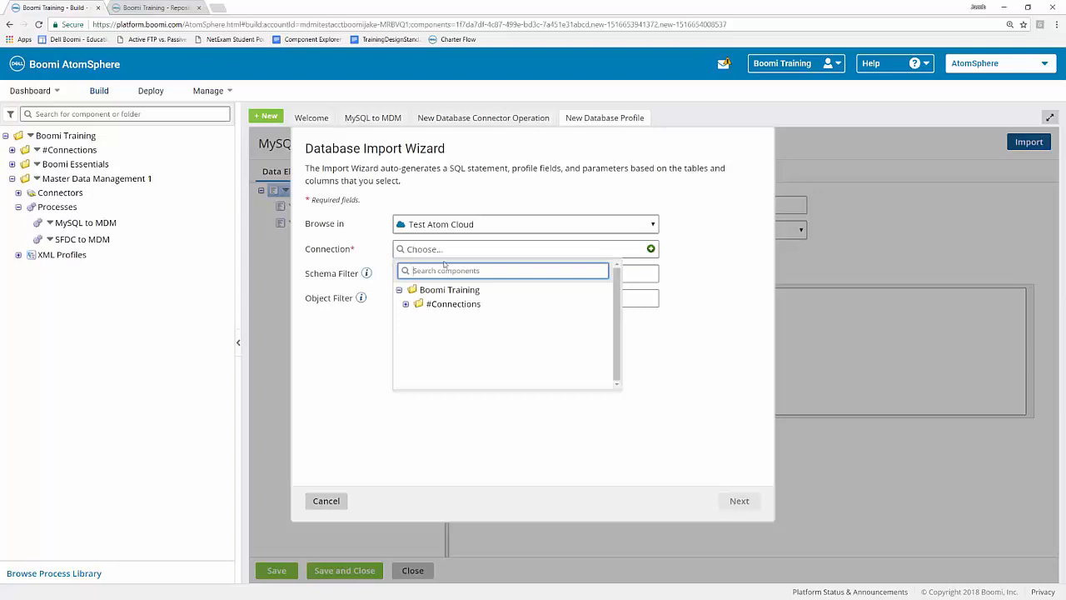
left_click(406, 305)
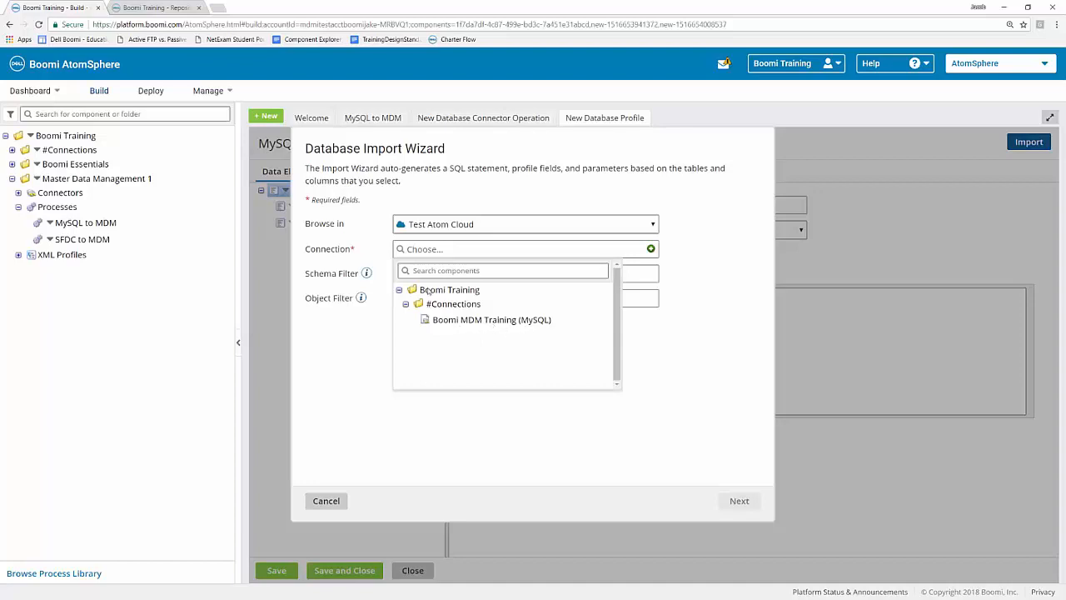
left_click(435, 272)
type("B")
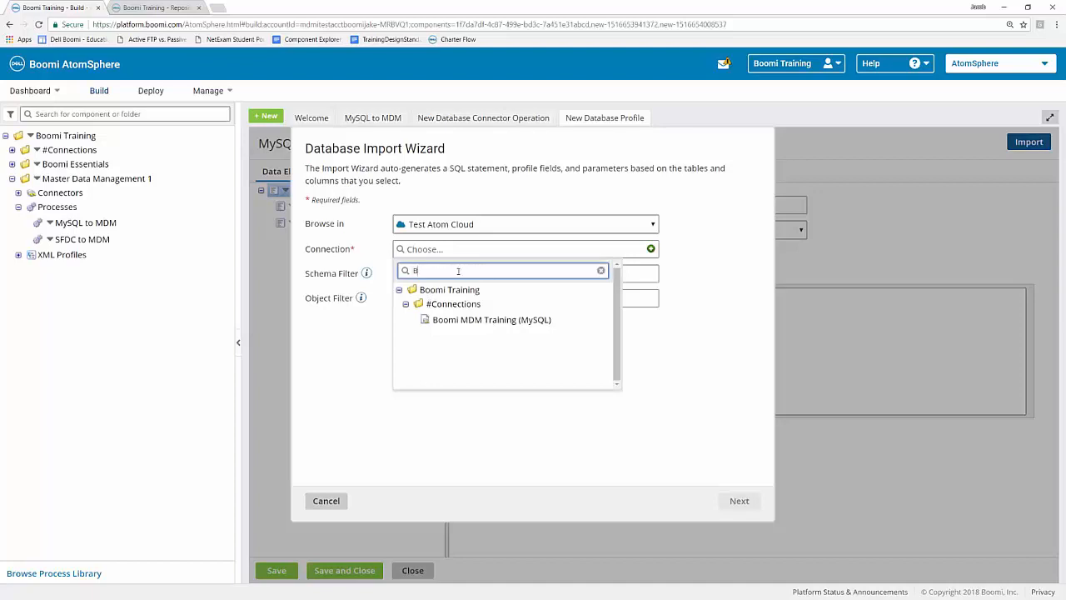
type("oomi MDM")
left_click(498, 322)
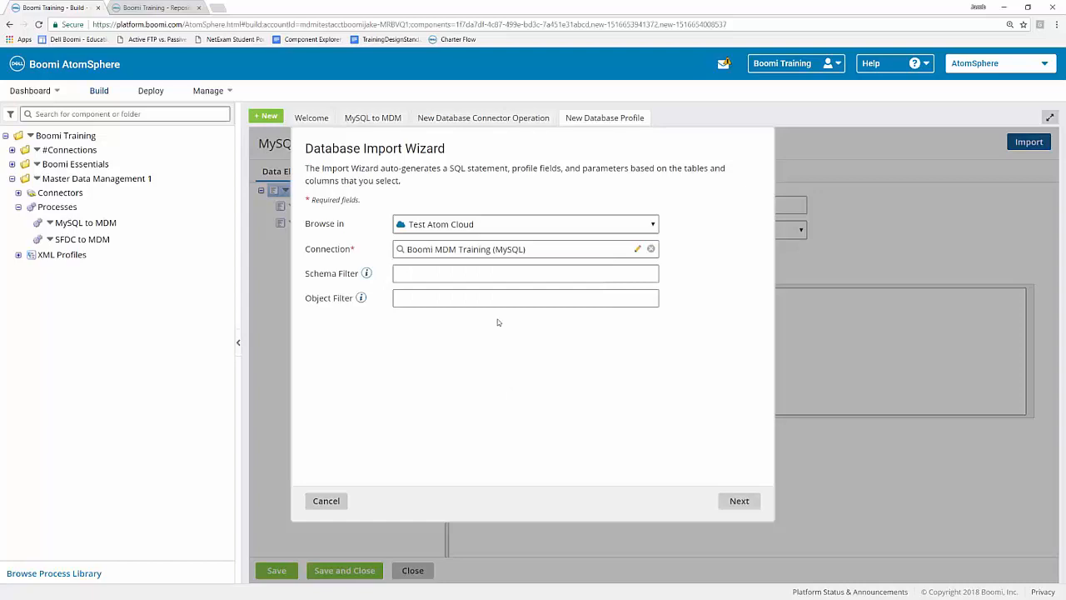
left_click(746, 505)
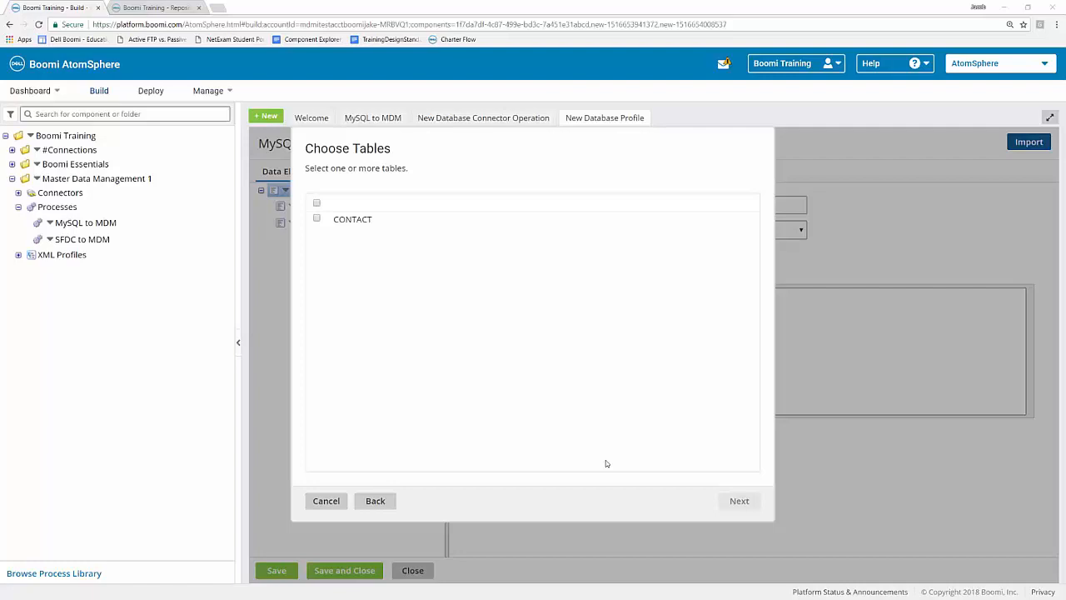
- Import the CONTACT table's CONTACT_ID, EMAIL, FIRST_NAME, LAST_NAME, MAIL_ADDR1 and PHONE fields into the profile
left_click(318, 220)
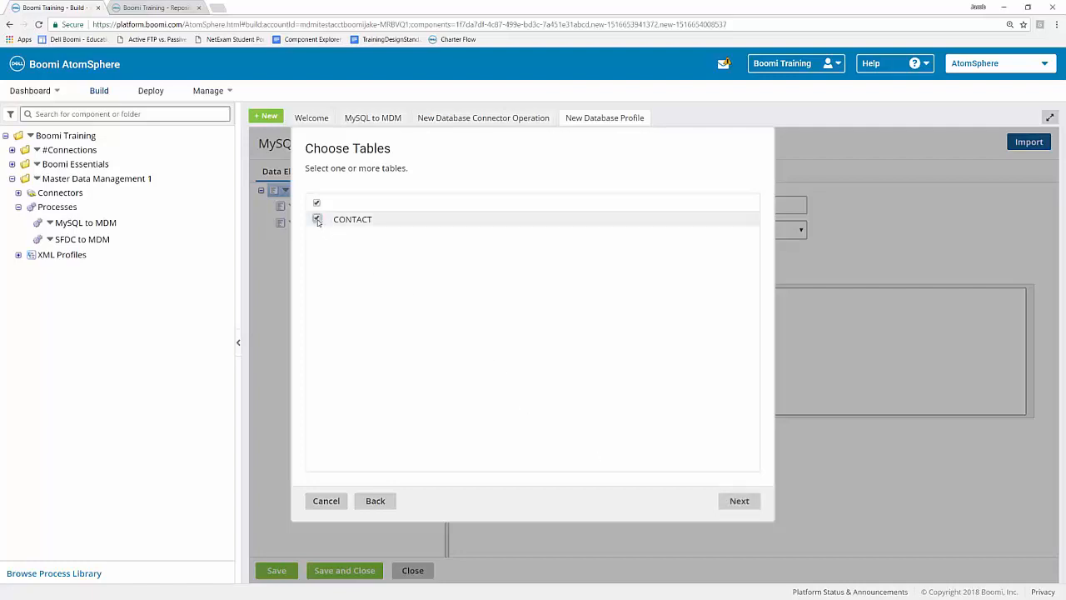
left_click(733, 502)
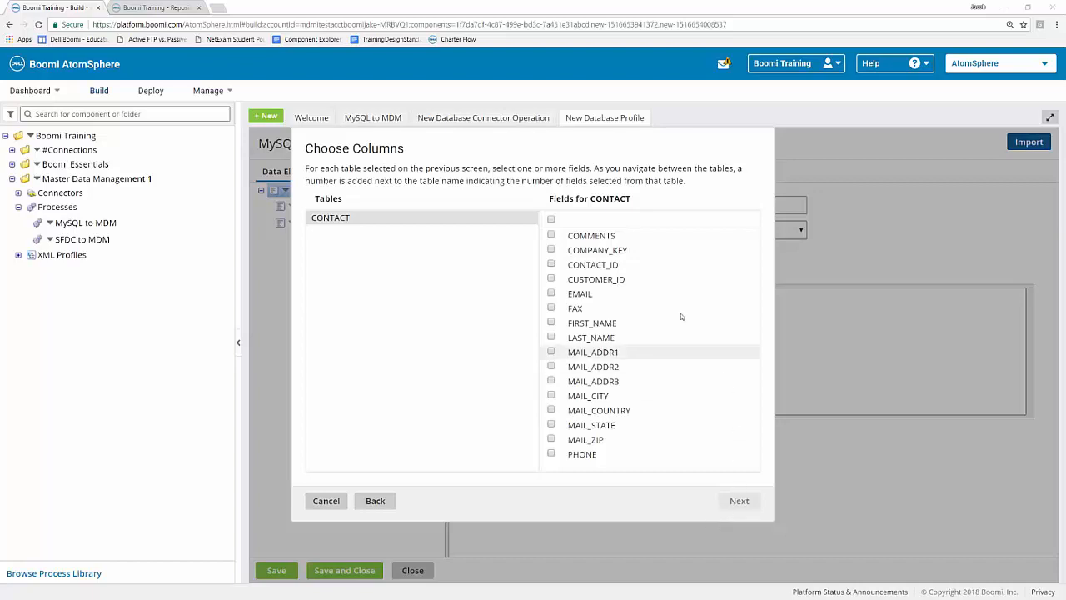
left_click(551, 265)
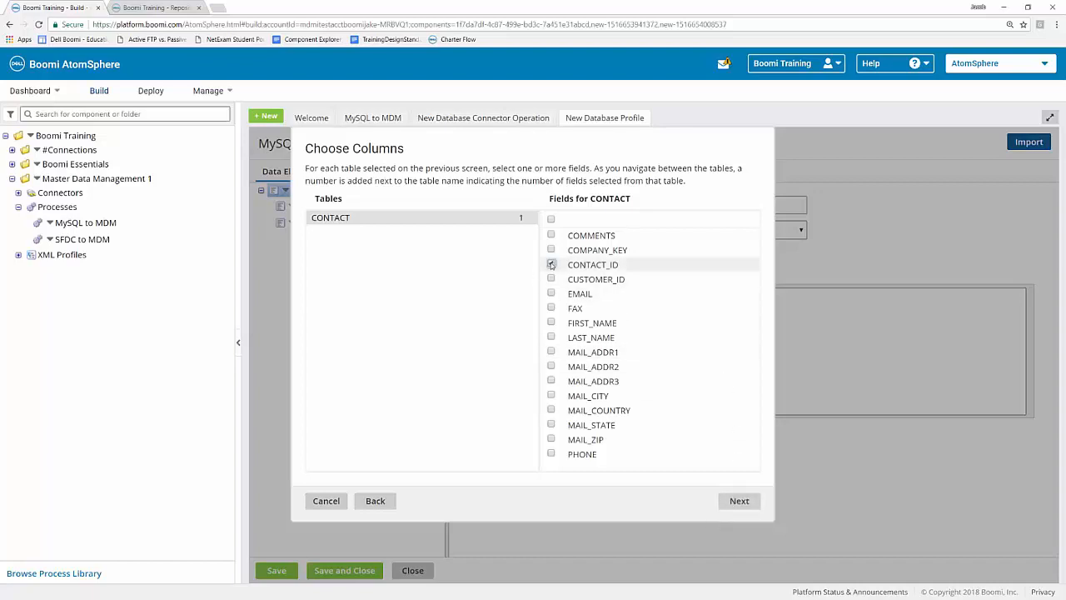
left_click(551, 294)
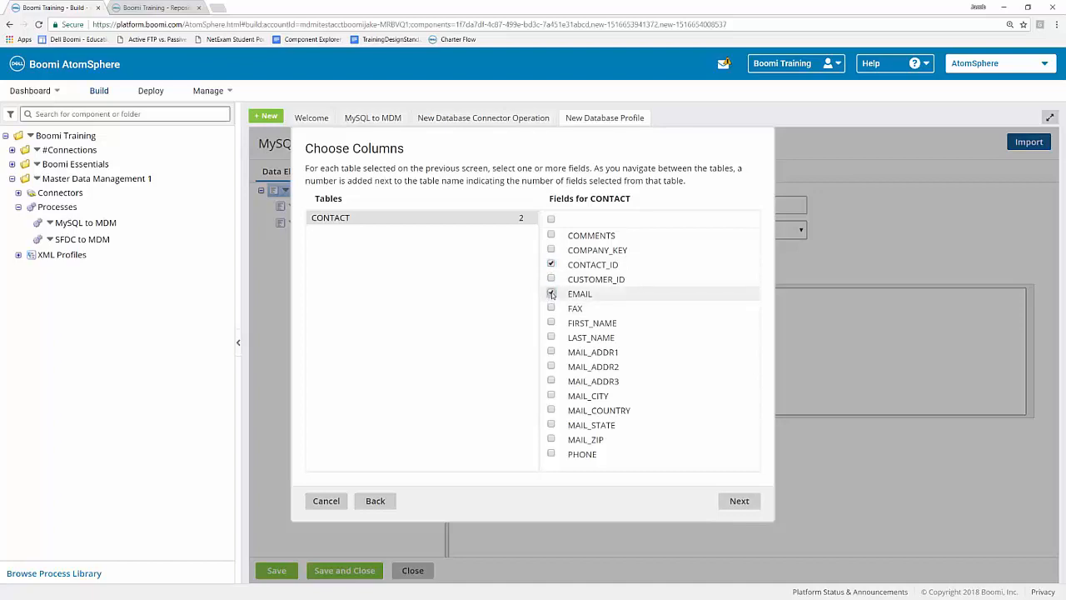
left_click(550, 322)
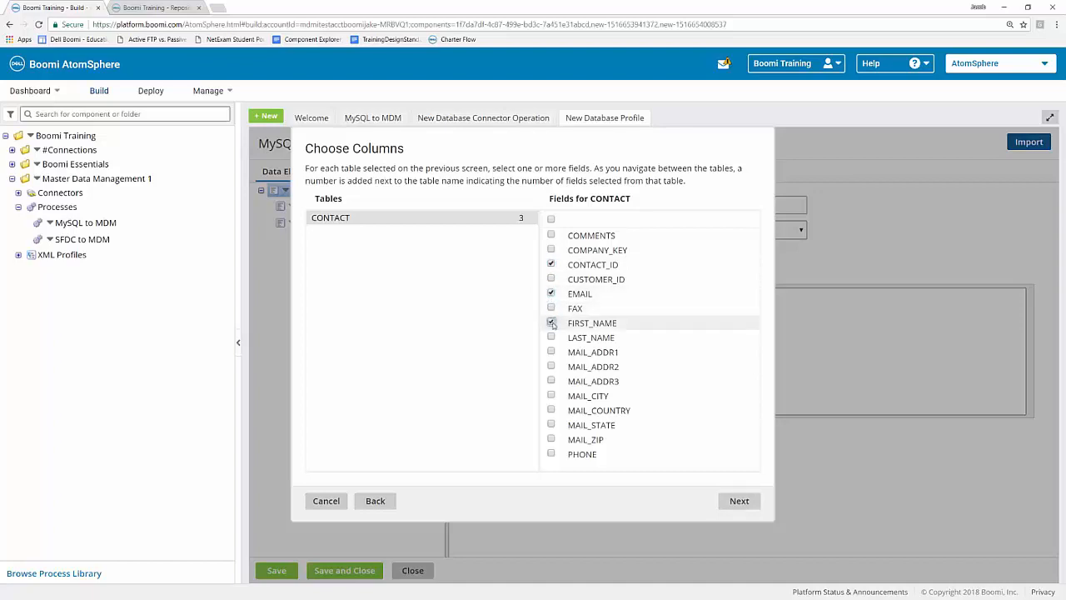
left_click(551, 336)
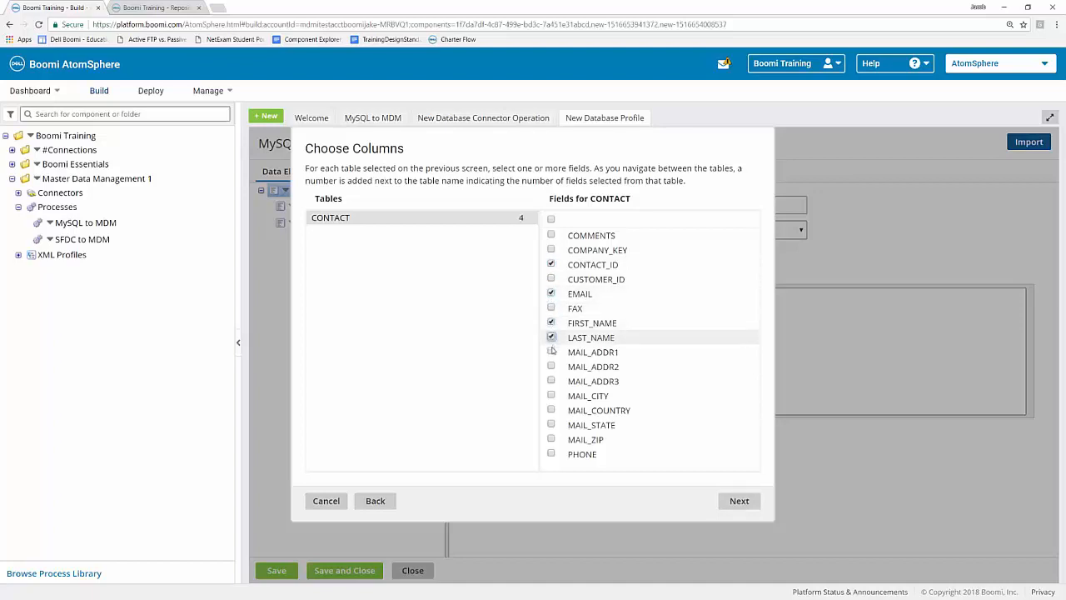
left_click(551, 353)
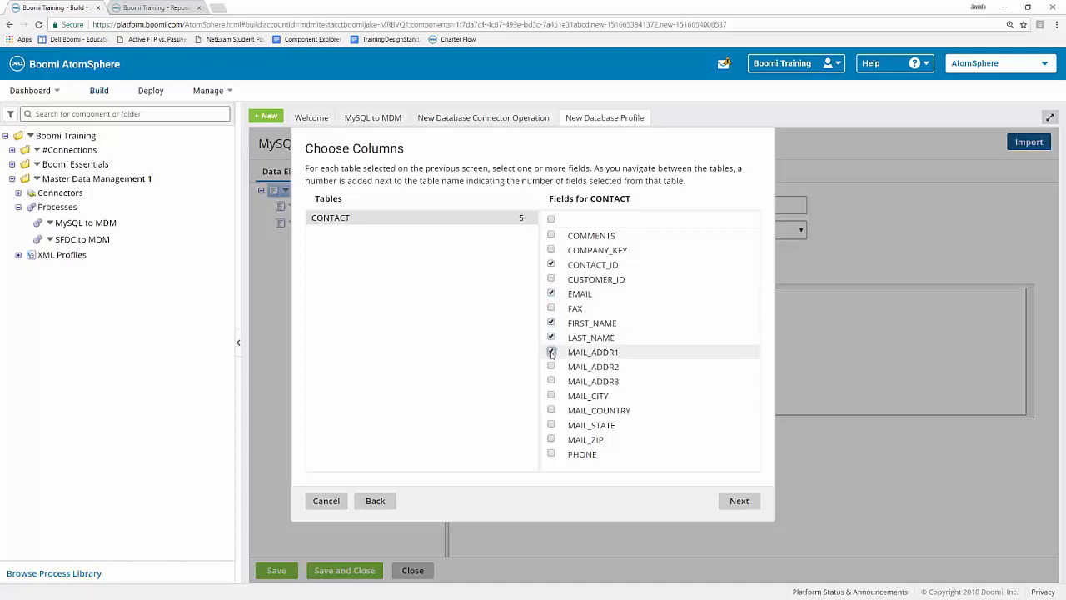
left_click(552, 454)
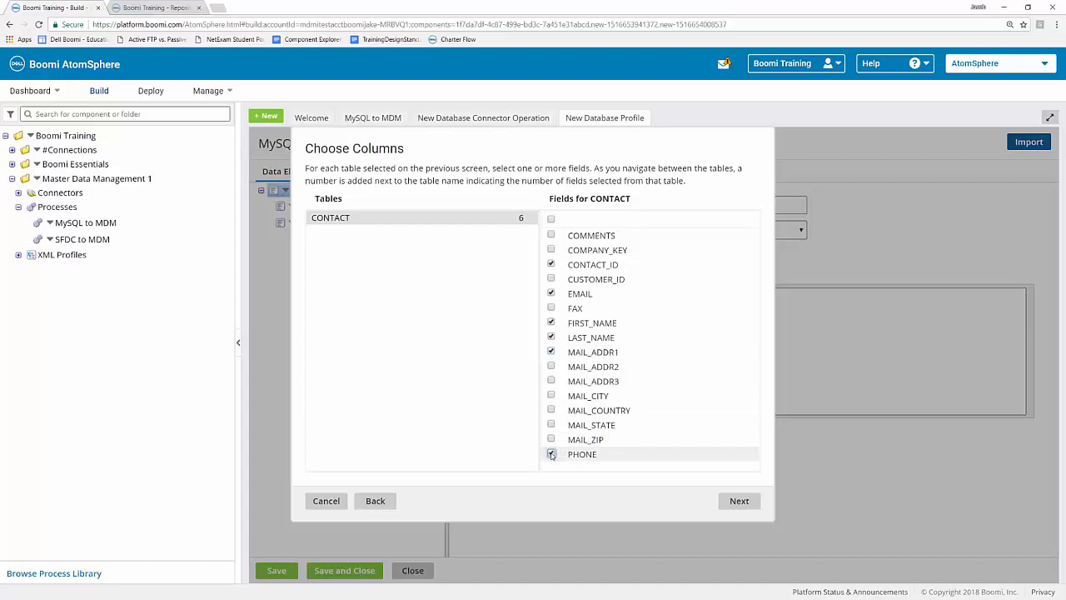
left_click(739, 501)
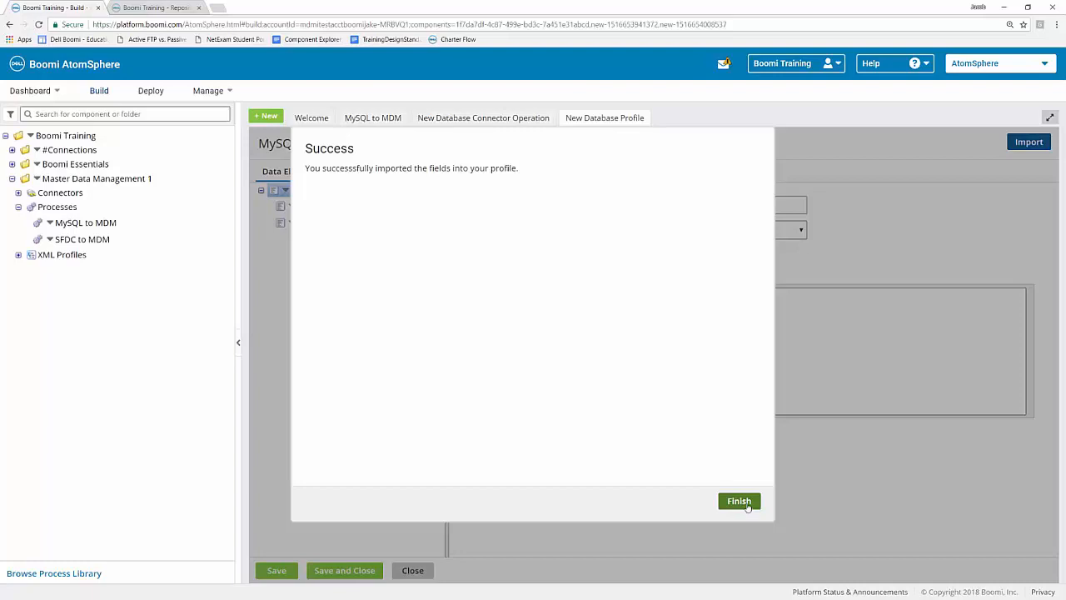
left_click(739, 503)
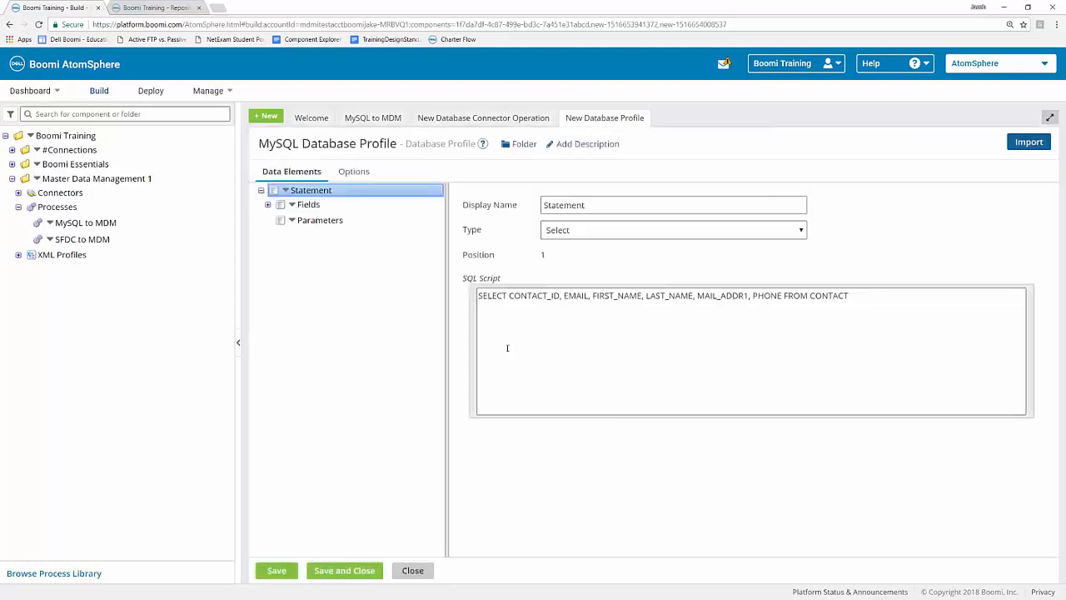
- Check the Statement's SQL script and its imported fields, and save and close MySQL Database Profile
left_click_drag(479, 295, 854, 302)
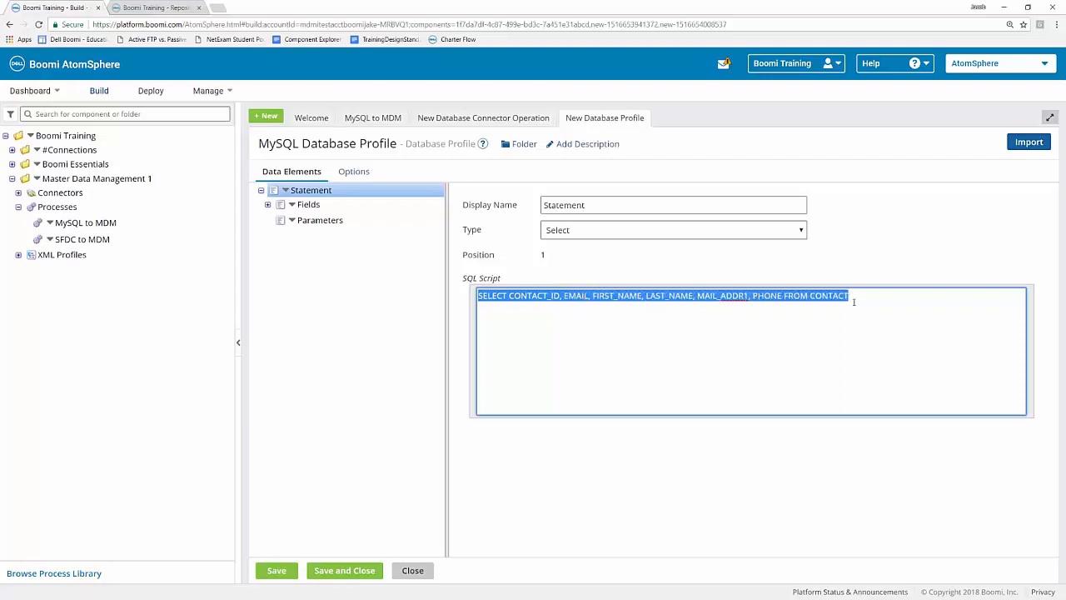
left_click(853, 301)
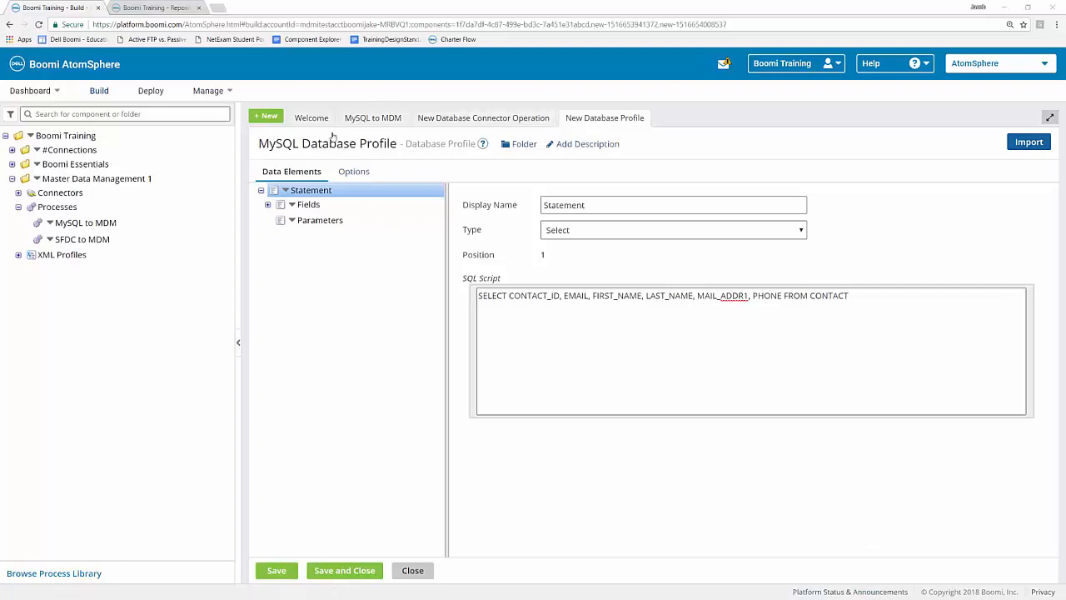
left_click(267, 205)
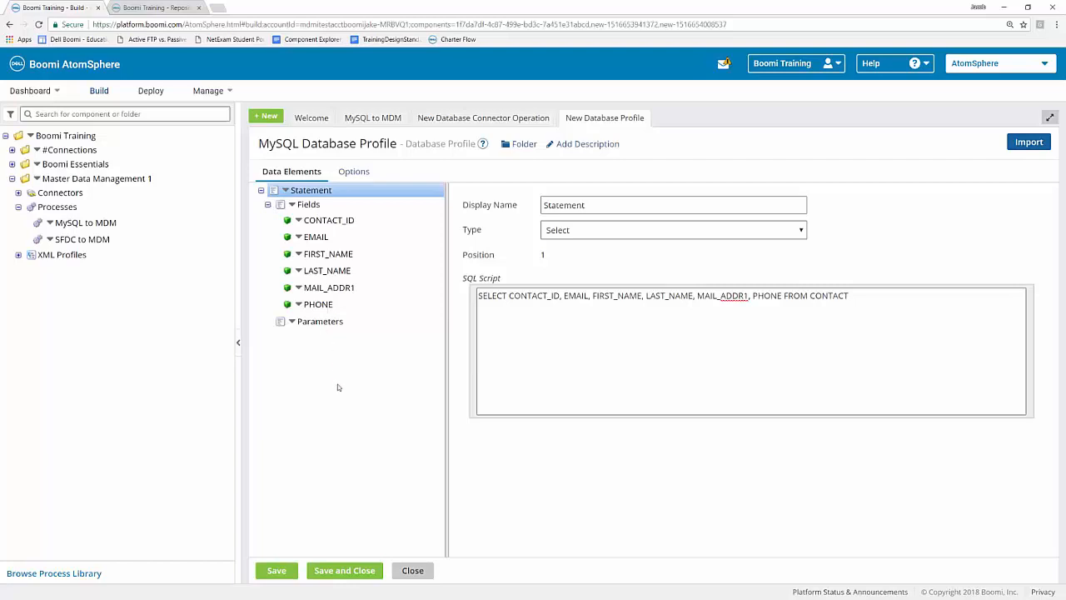
left_click(362, 573)
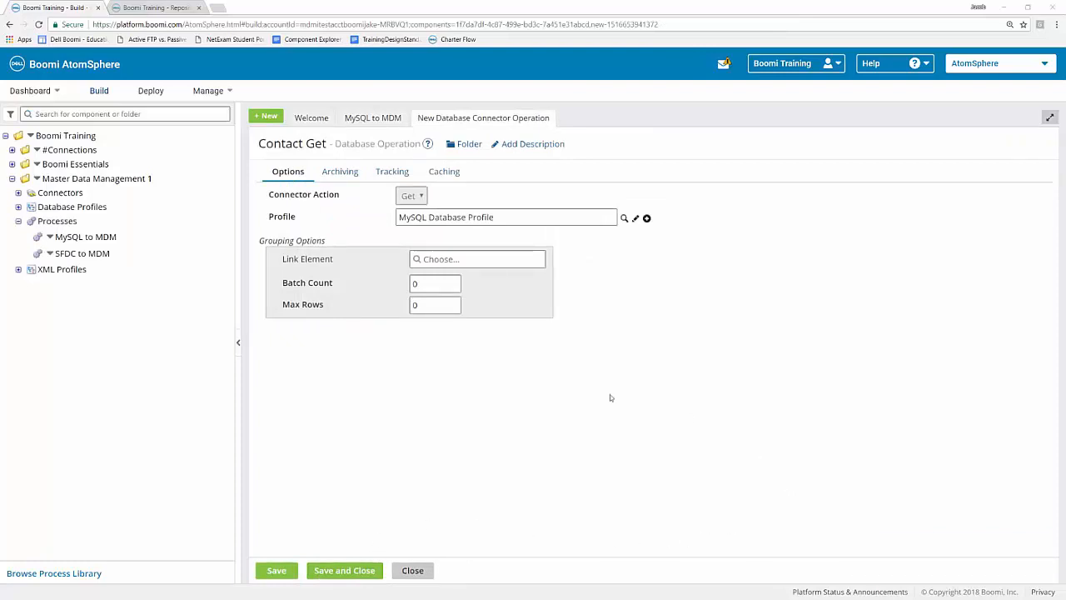
- Save and close the Contact Get operation, and save the MySQL to MDM process with it applied to the Start shape
left_click(341, 573)
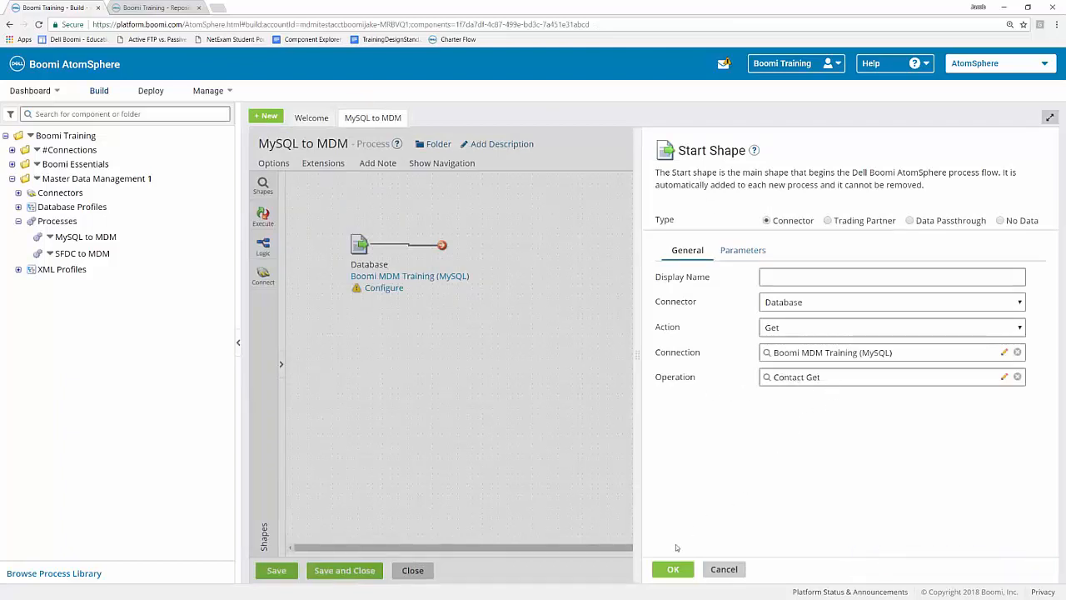
left_click(674, 571)
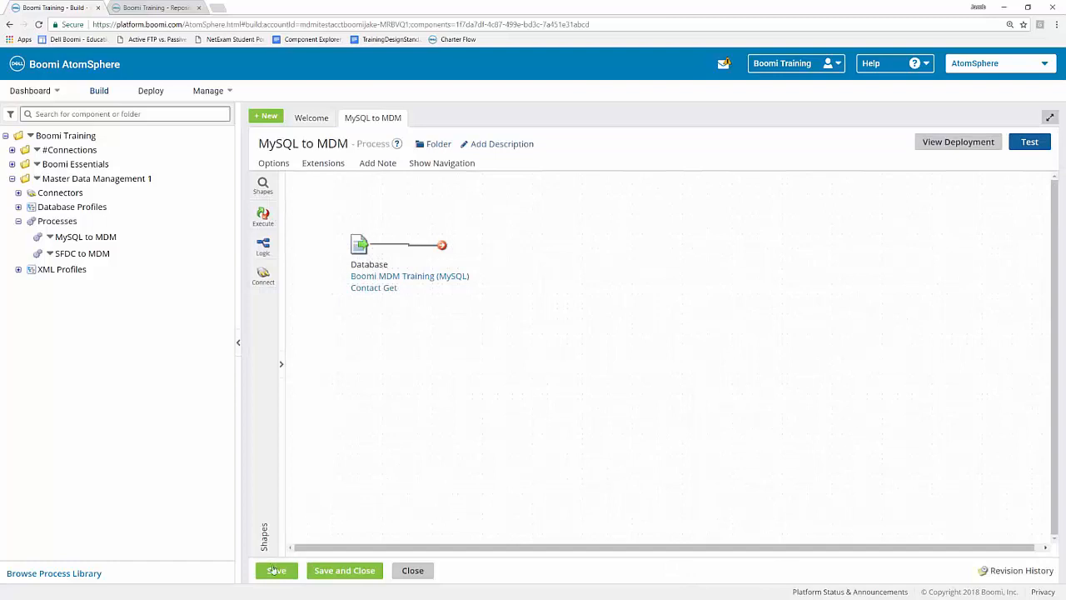
left_click(277, 571)
- Add an MDM connector to the process beside the Database start shape and set its action to UPSERT
left_click(263, 275)
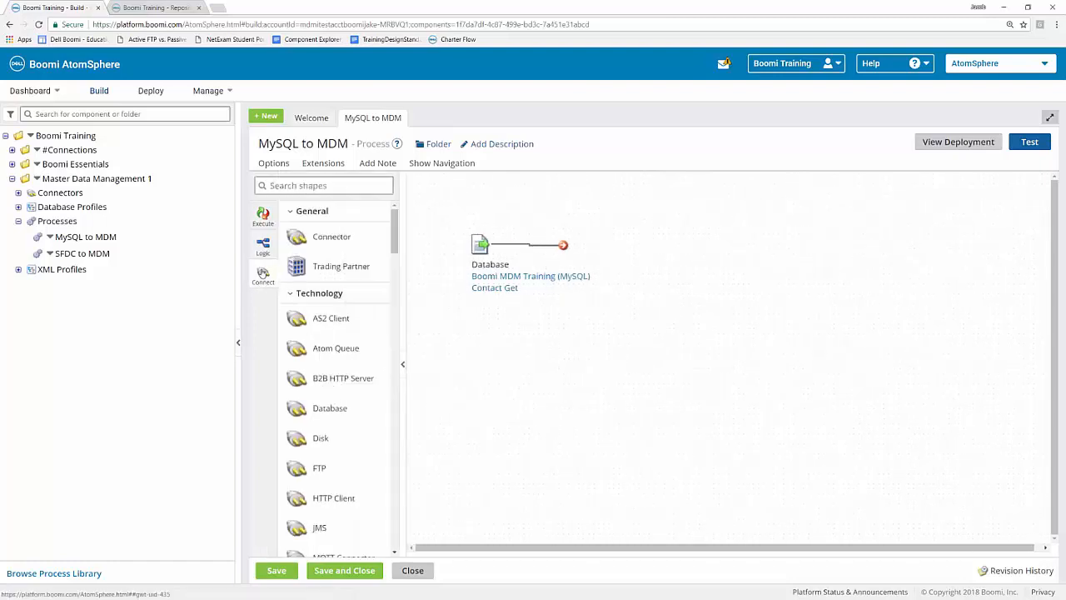
left_click(297, 186)
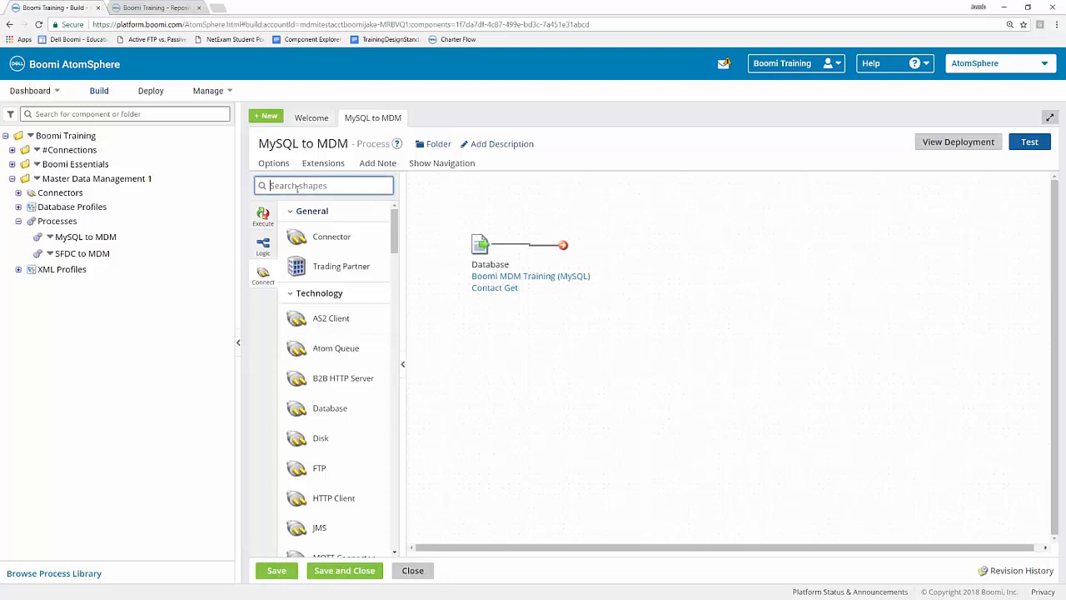
type("MDM")
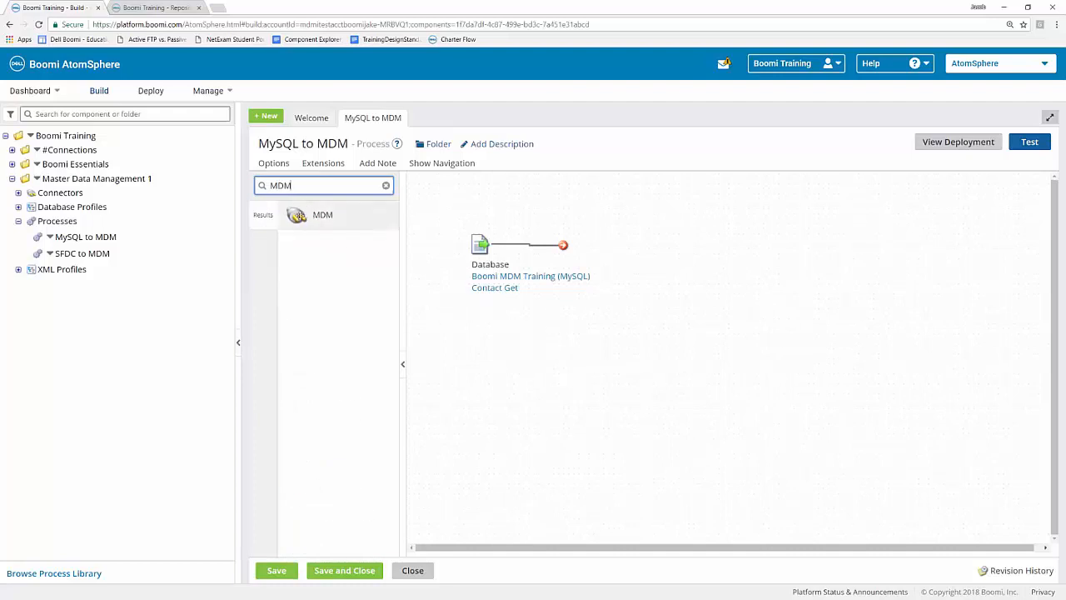
left_click_drag(297, 215, 693, 252)
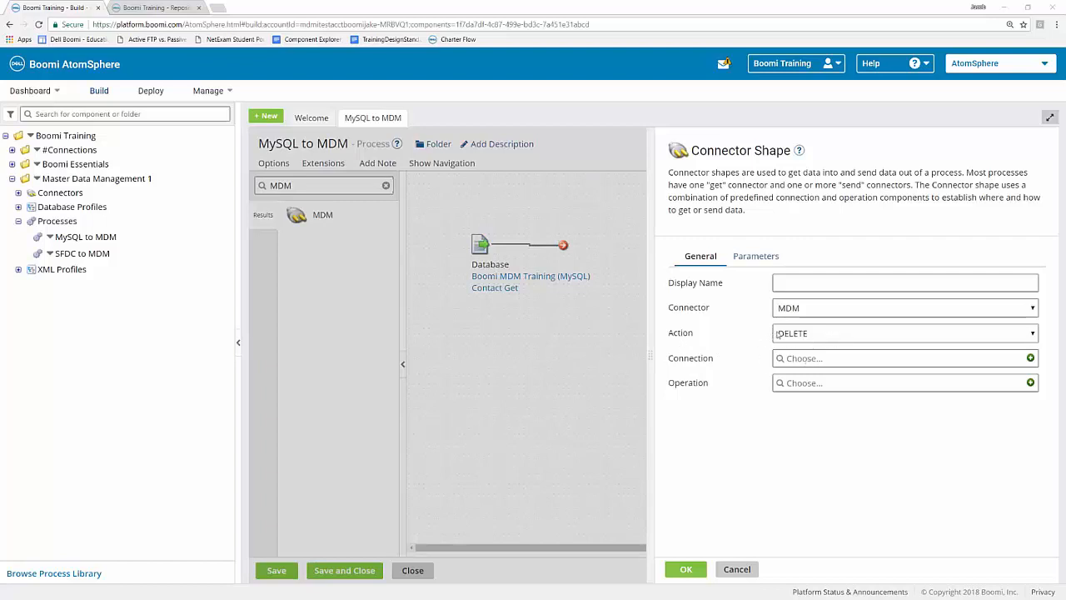
left_click(840, 336)
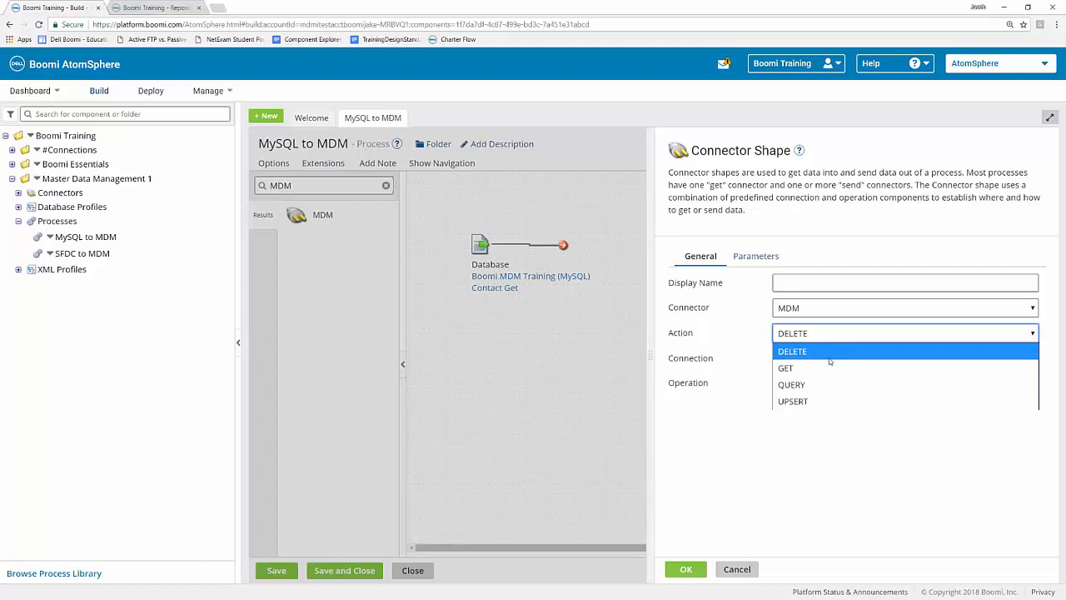
left_click(814, 403)
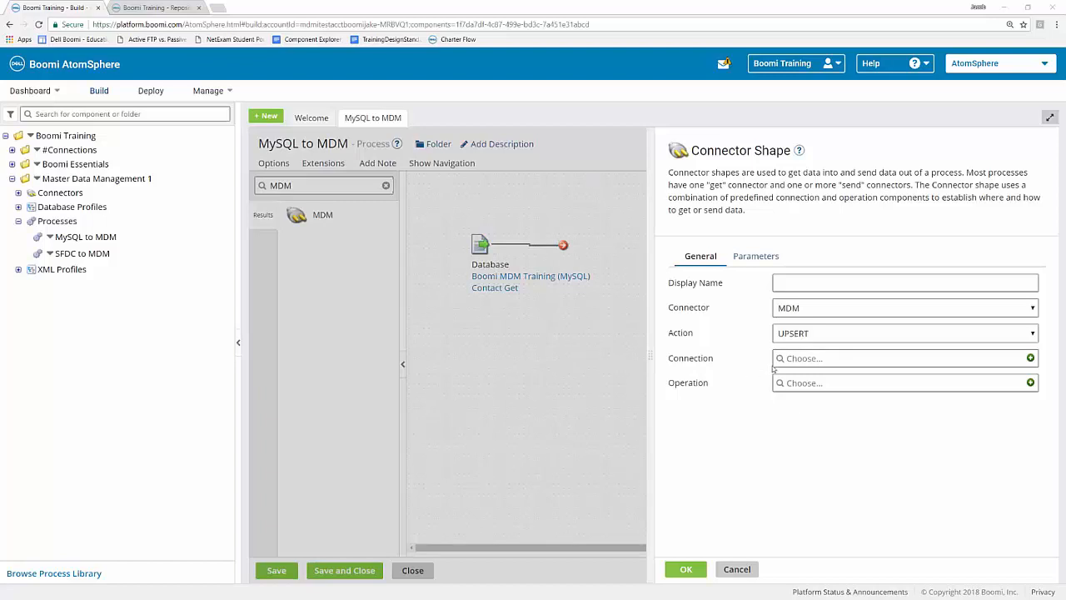
- Create a new connection for the MDM connector and name it MDM Training
left_click(1030, 358)
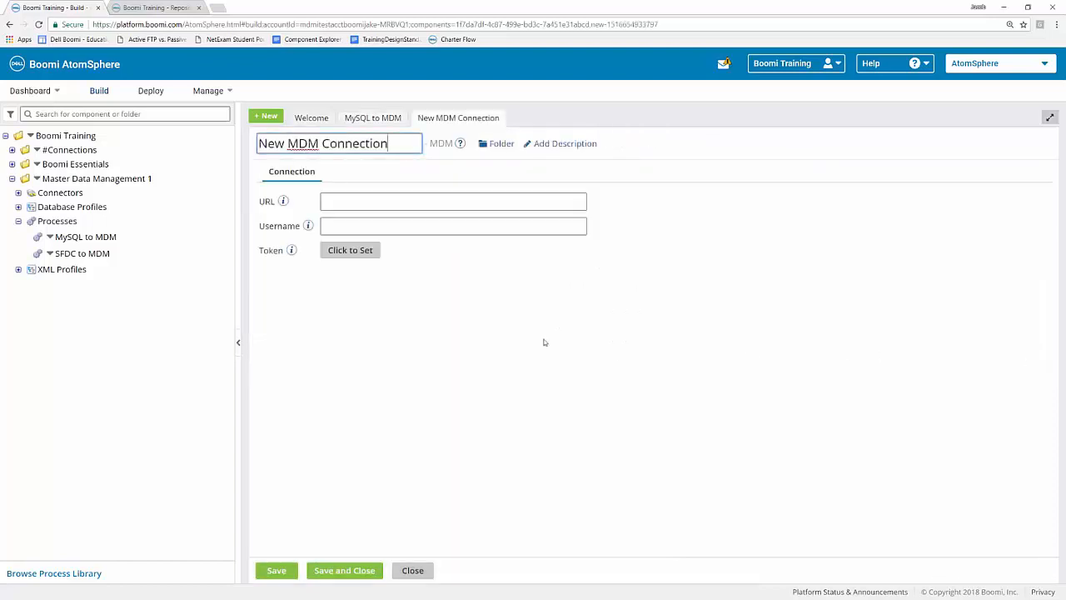
left_click_drag(399, 143, 245, 156)
type("MDM")
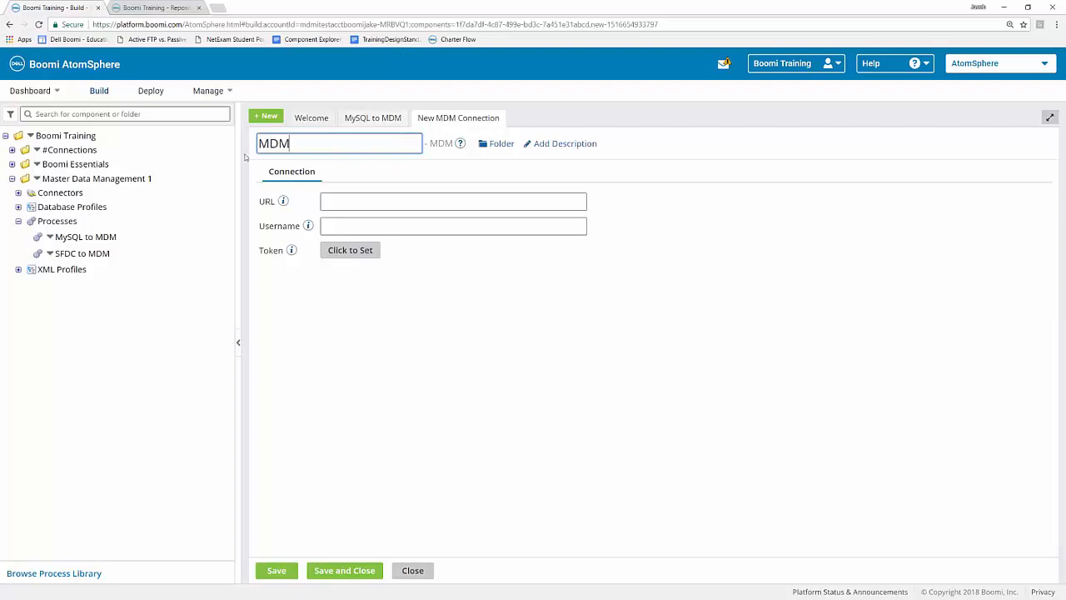
type(" Training")
left_click(423, 277)
left_click(369, 199)
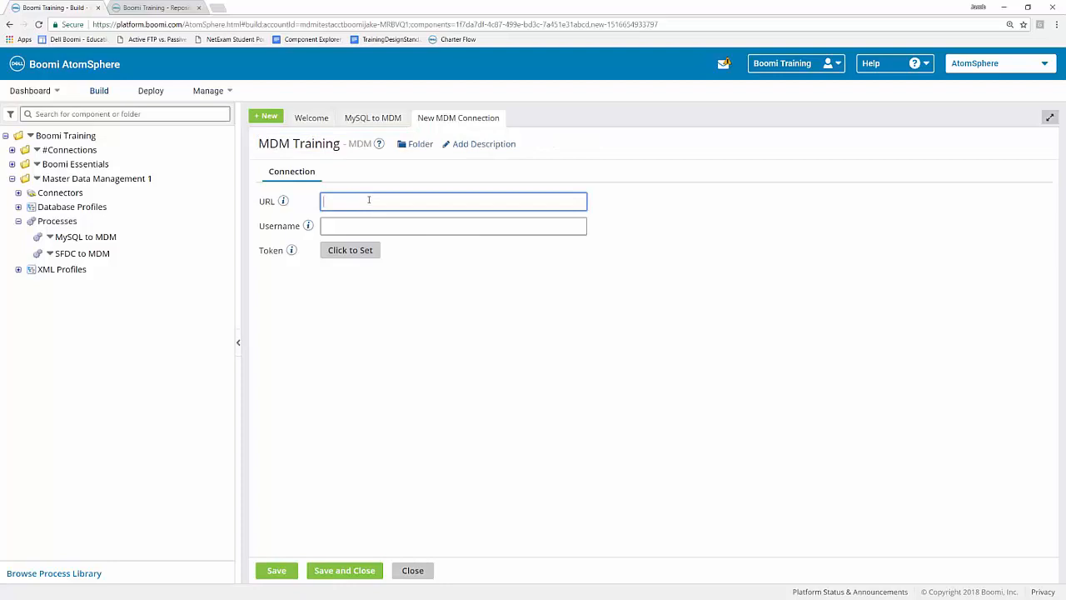
type("https://mdm.boomi.com/mdm")
left_click(503, 191)
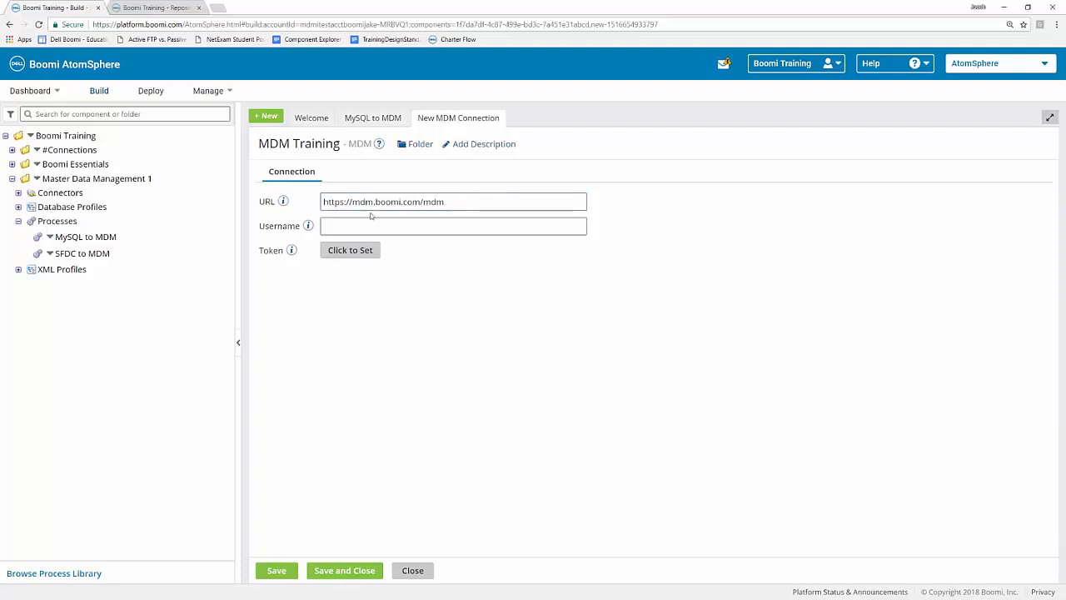
left_click_drag(448, 202, 309, 204)
left_click(401, 201)
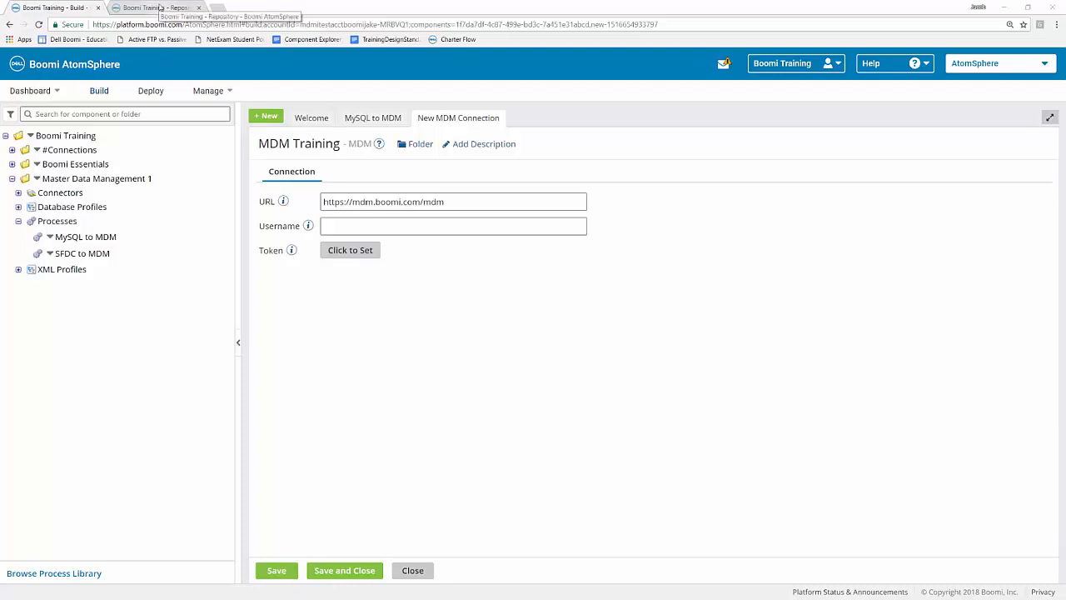
- Switch to Boomi Master Data Management and copy the username from the Contact repository's configuration
left_click(160, 7)
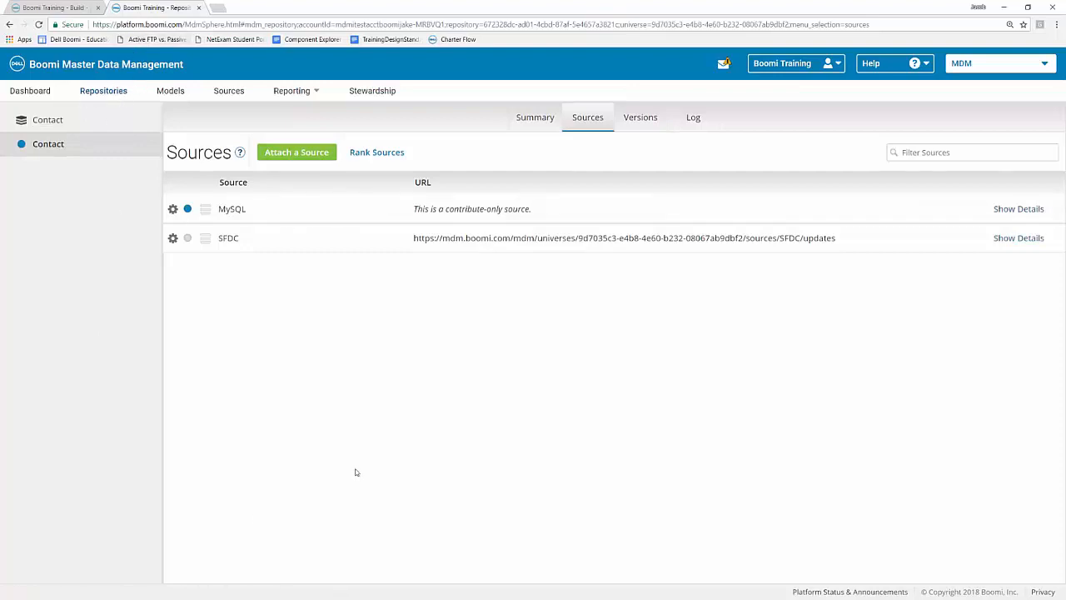
left_click(58, 121)
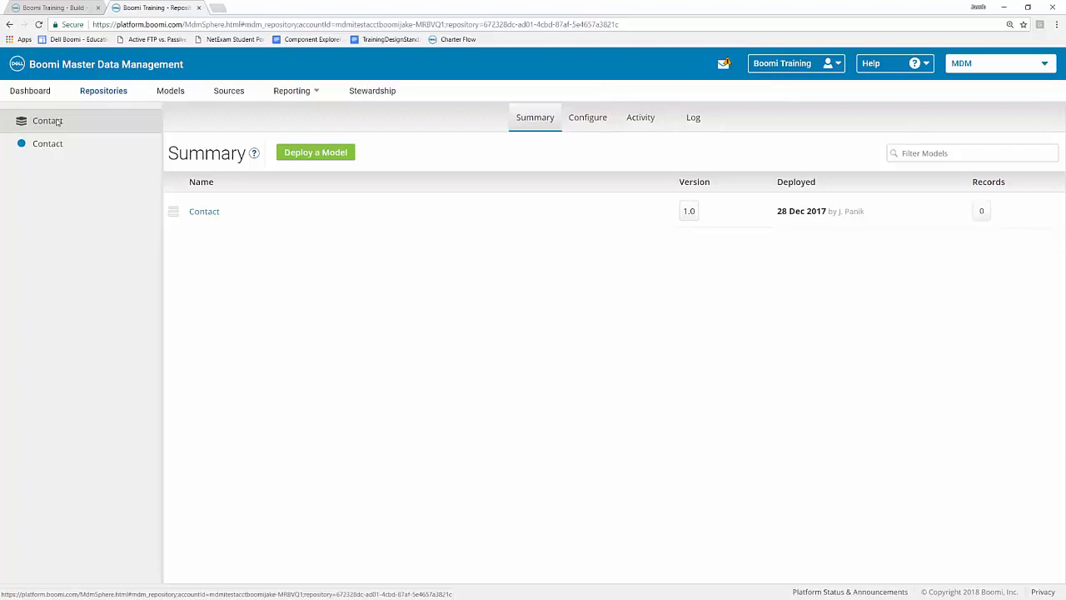
left_click(111, 92)
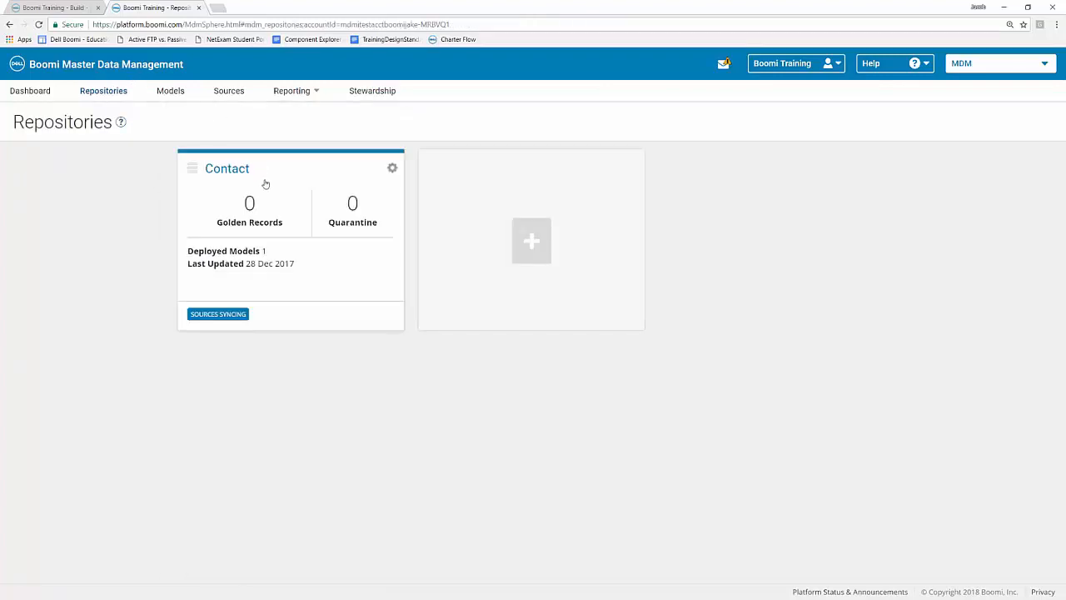
left_click(265, 184)
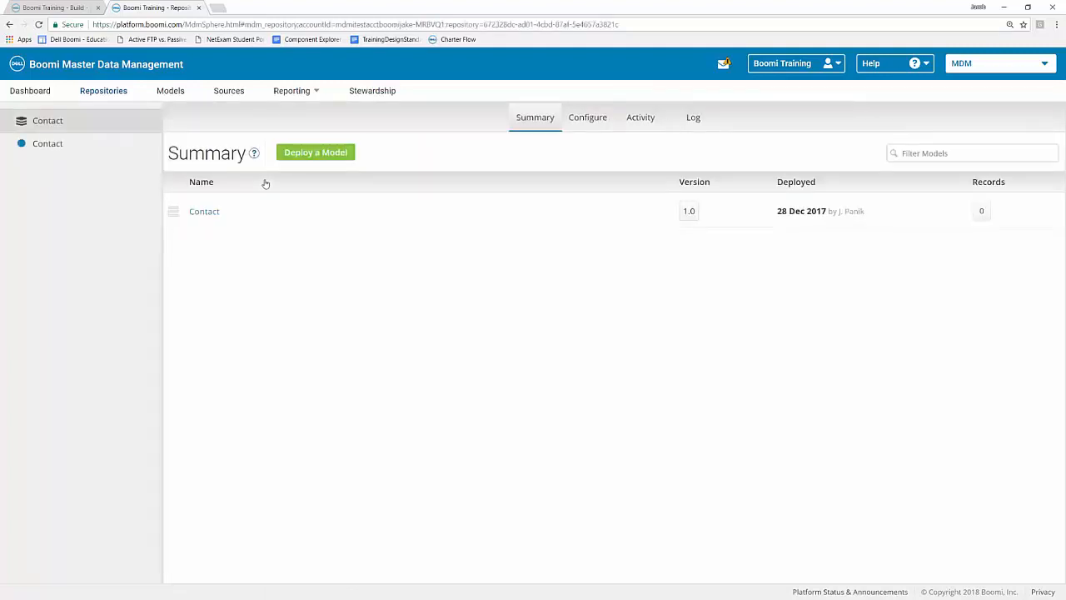
left_click(585, 121)
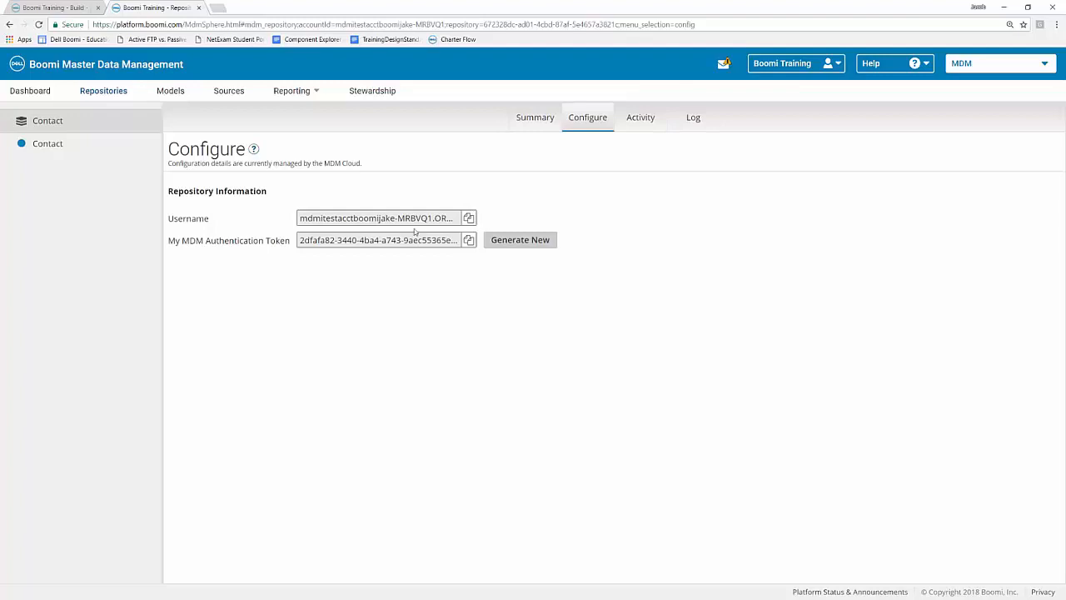
left_click(470, 219)
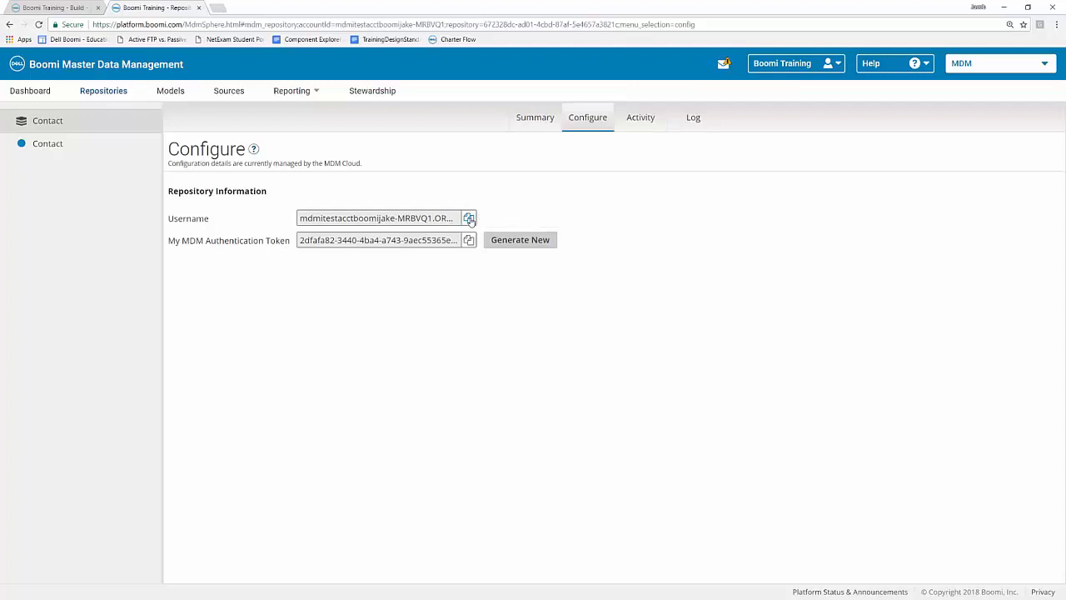
left_click(469, 219)
- Return to AtomSphere and paste the copied repository username into the MDM Training connection's Username
left_click(38, 5)
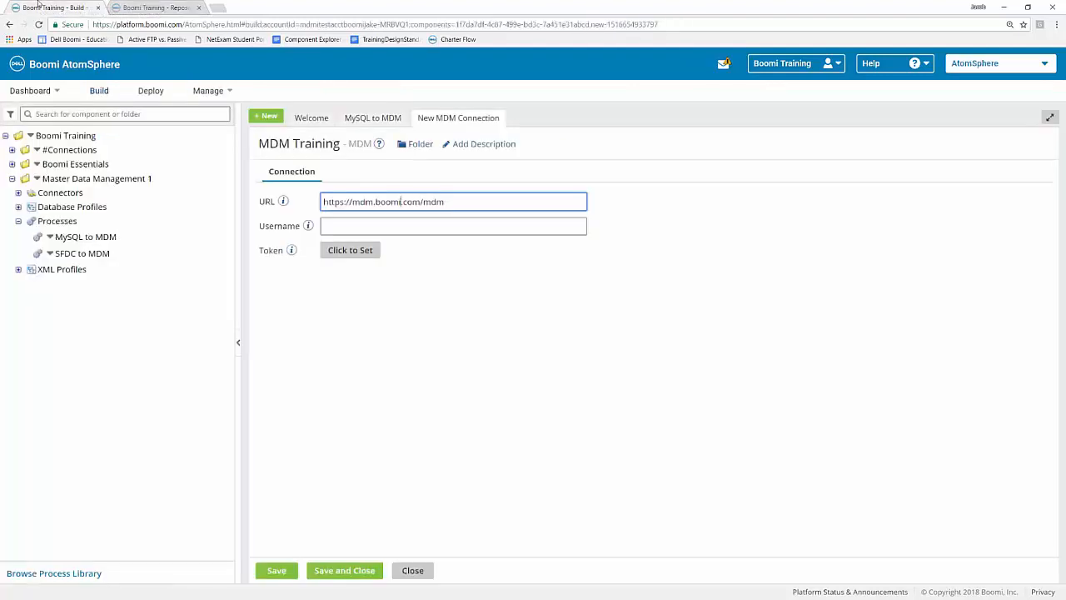
left_click(340, 226)
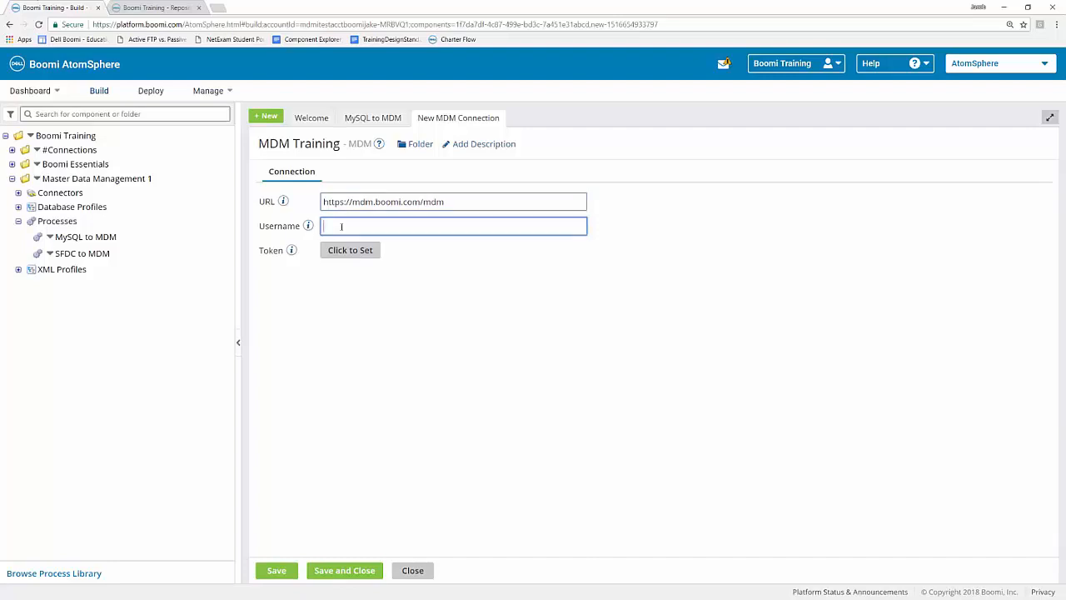
key("ctrl+v")
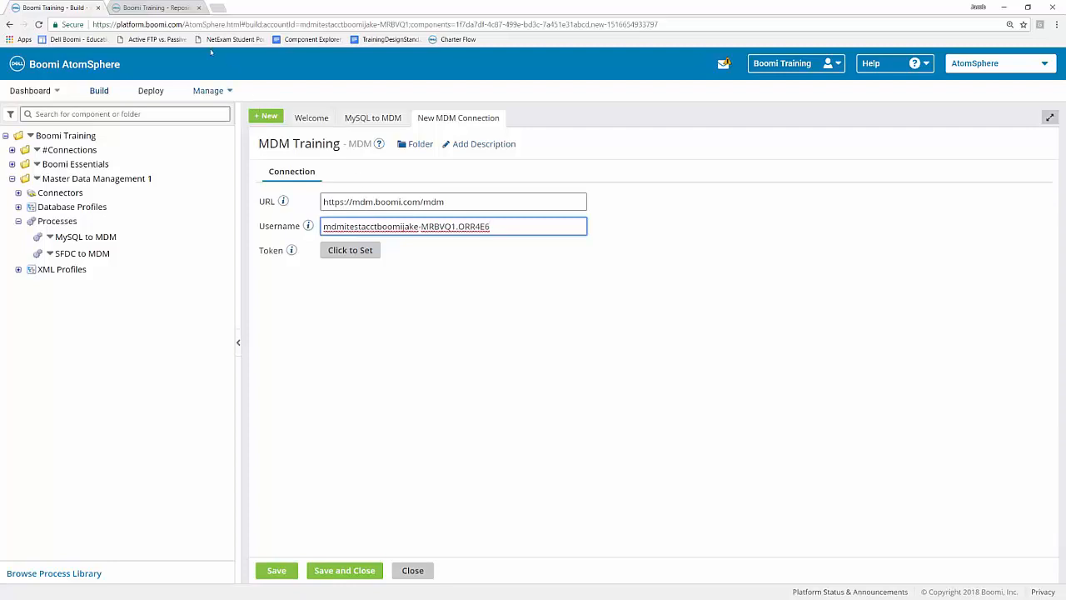
- Copy the Contact repository's MDM authentication token into the MDM Training connection's token, and save and close the connection
left_click(172, 8)
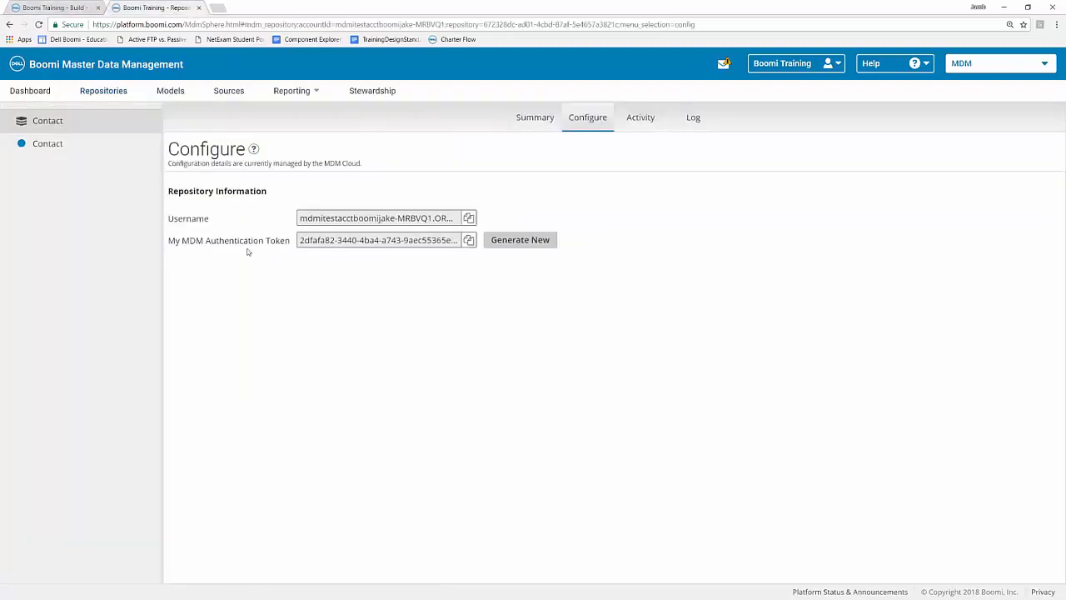
left_click(470, 240)
left_click(470, 241)
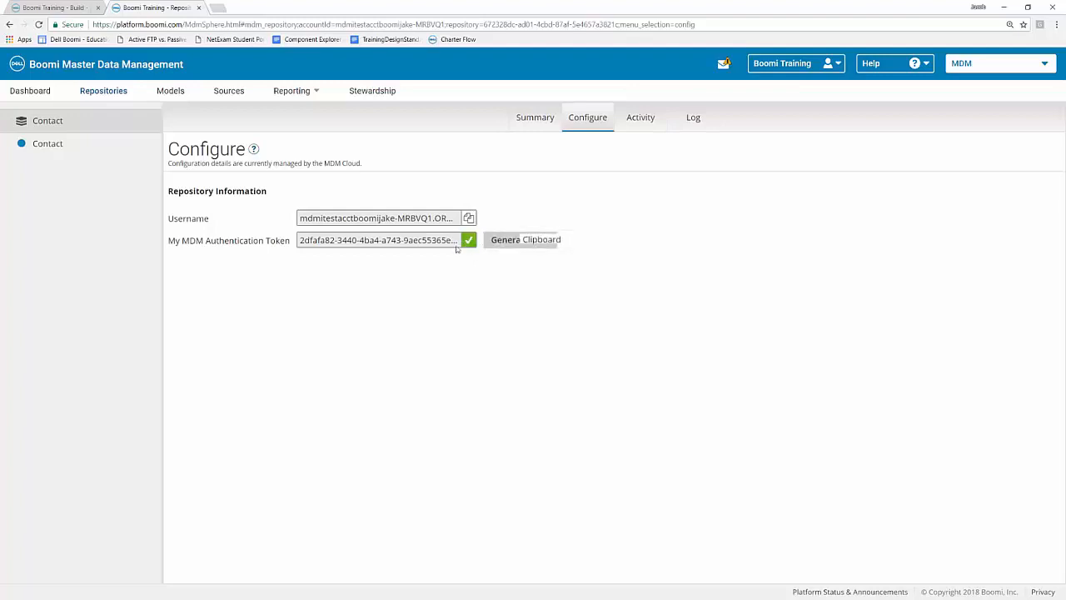
left_click(54, 7)
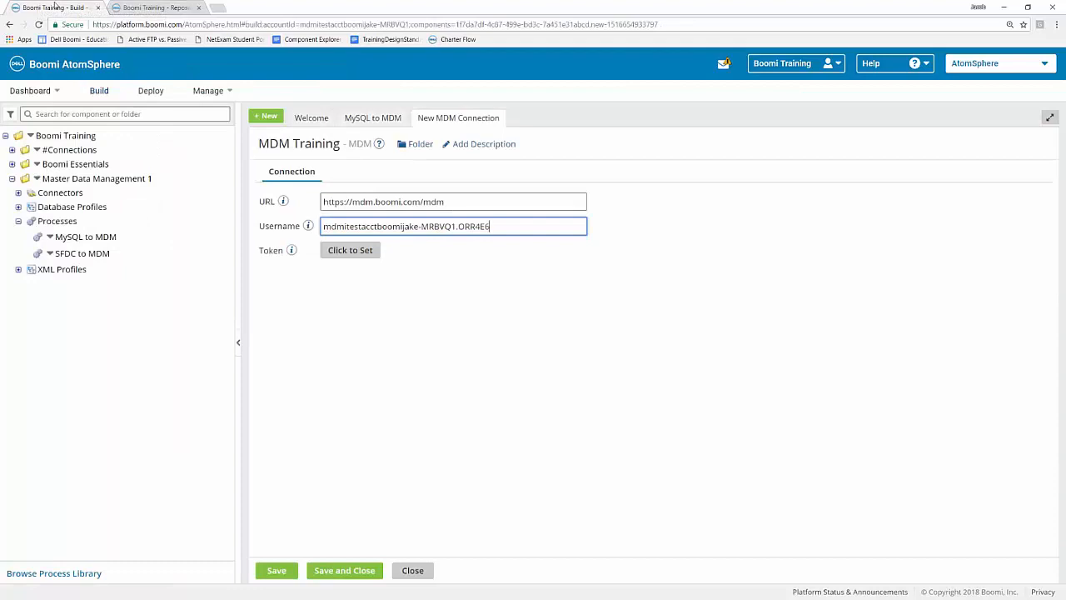
left_click(343, 252)
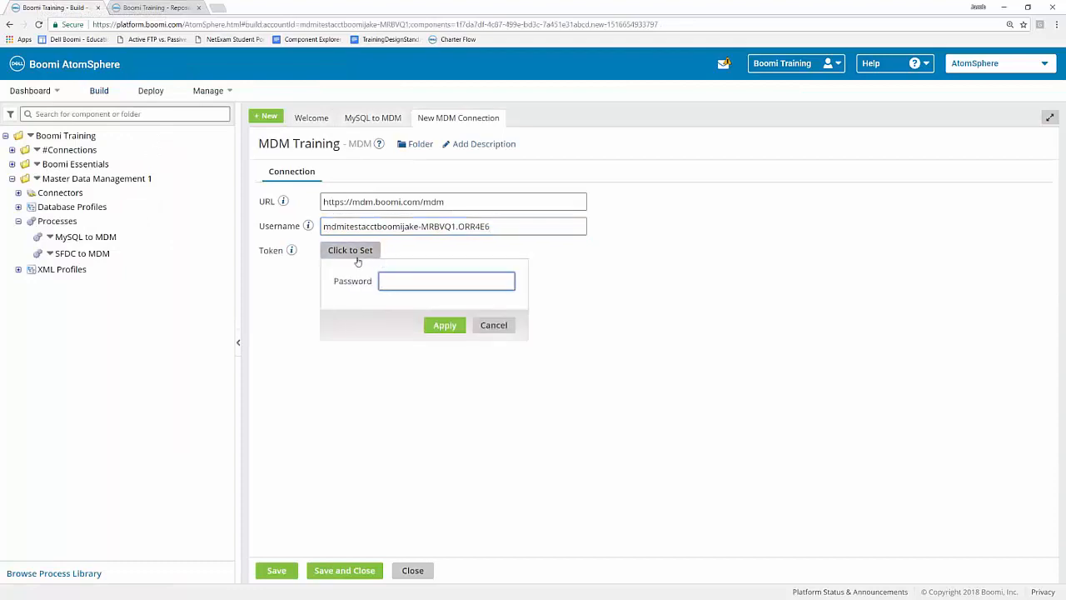
key("ctrl+v")
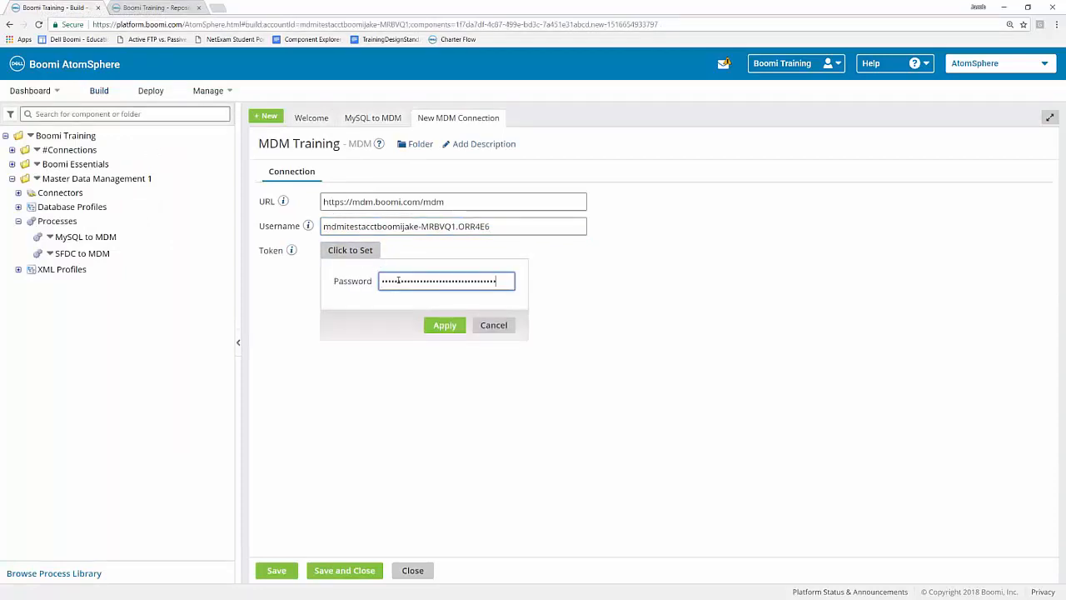
left_click(431, 325)
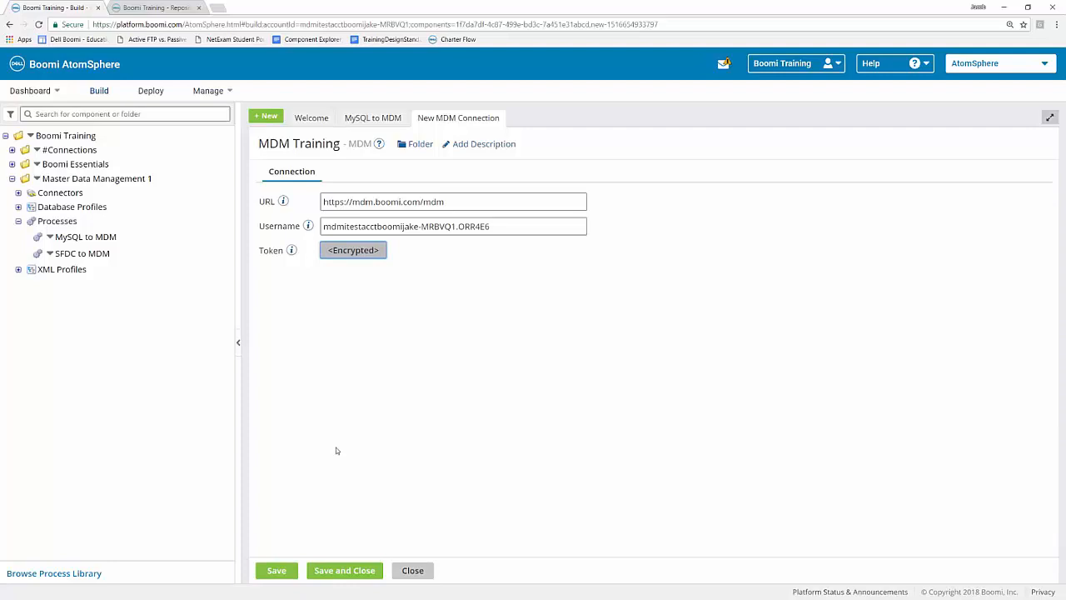
left_click(350, 576)
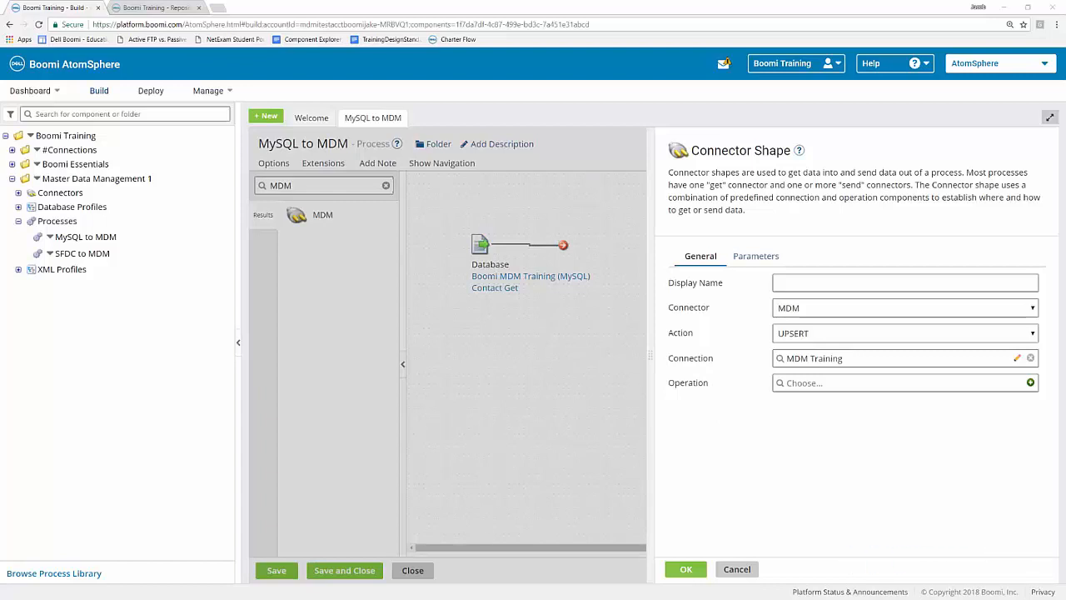
- Create a new operation for the MDM connector and name it MySQL Contact Upsert
left_click(1031, 383)
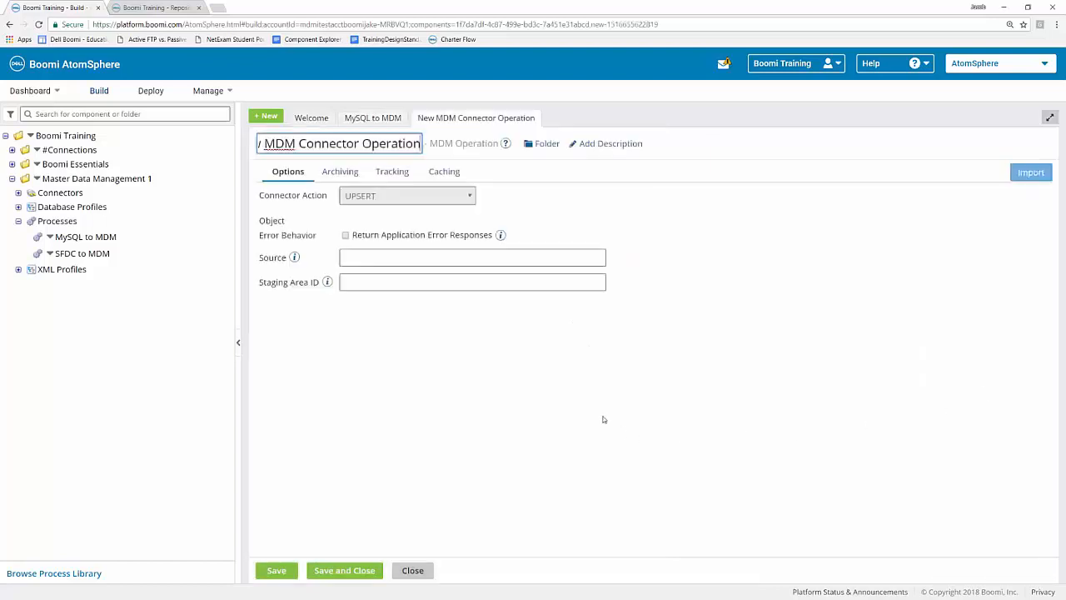
left_click_drag(422, 144, 239, 139)
type("M")
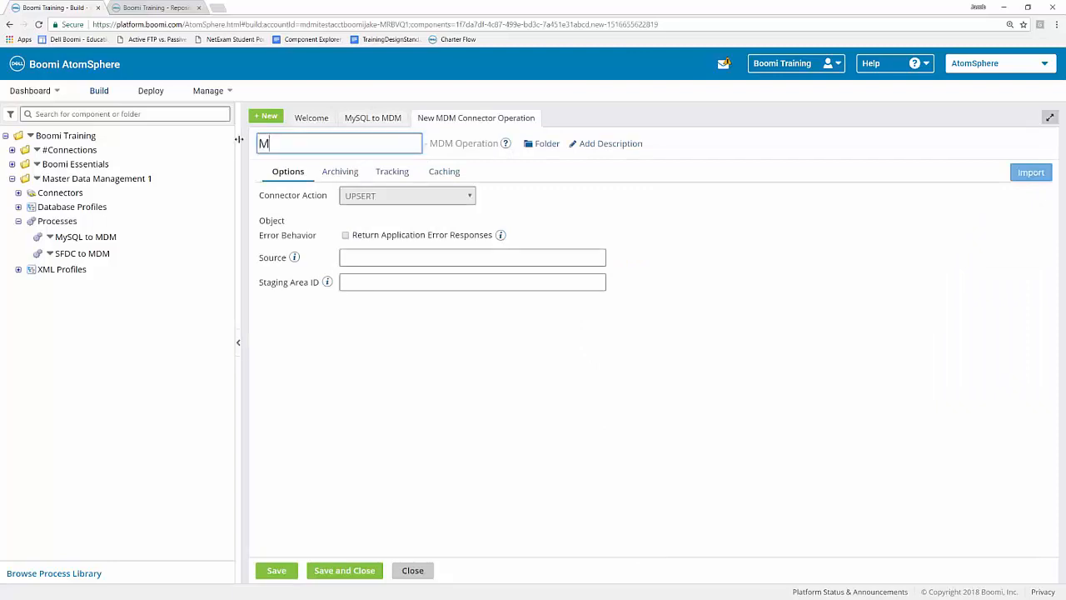
type("ySQL Contact Upsert")
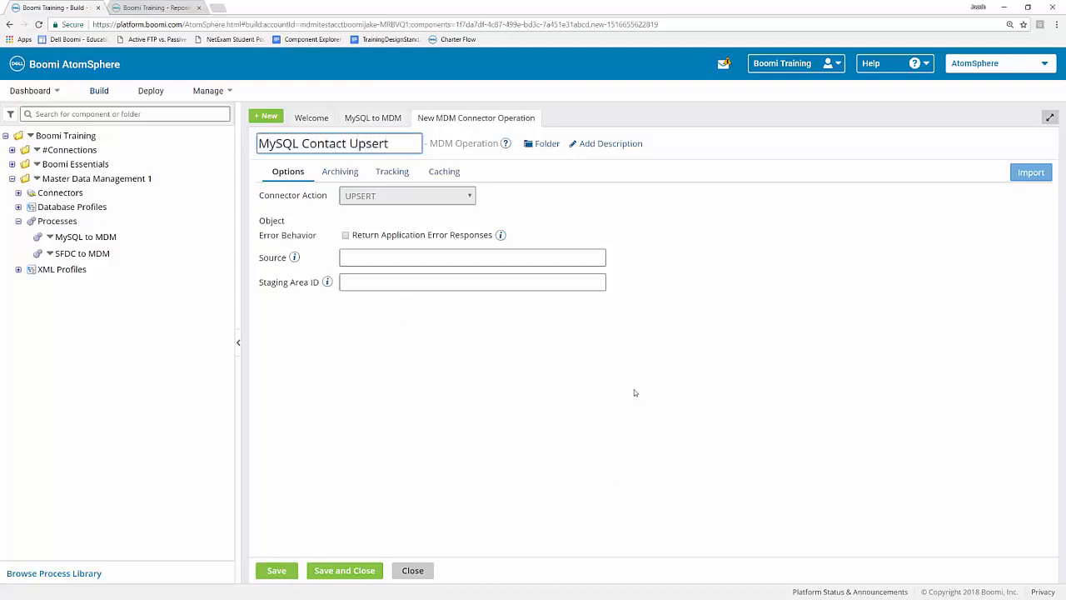
- Start the operation's import with the MDM Training connection from Master Data Management 1 and MySQL as the source
left_click(1024, 174)
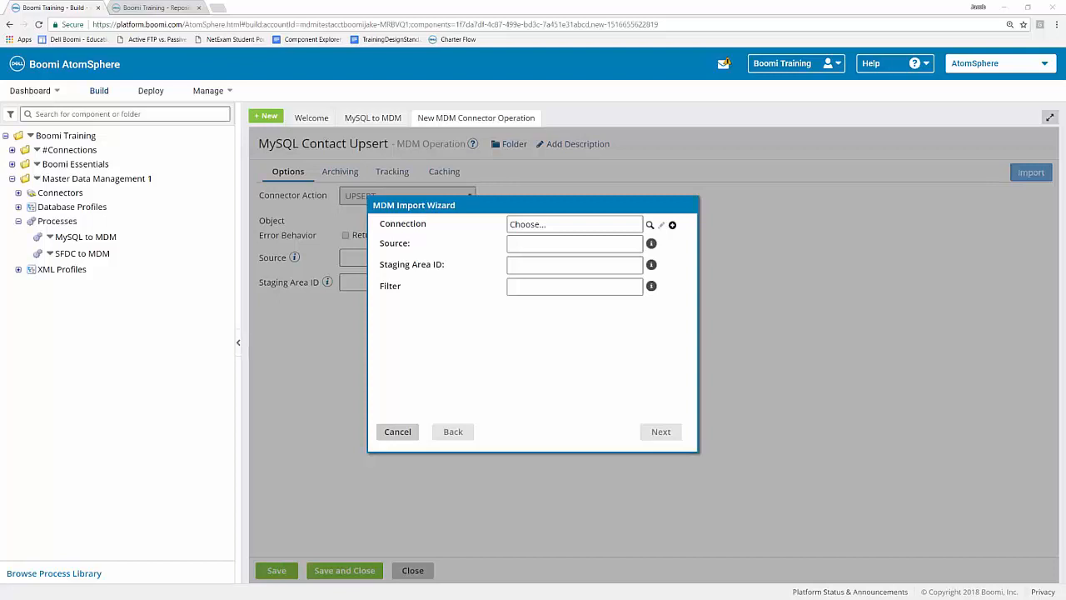
left_click(649, 225)
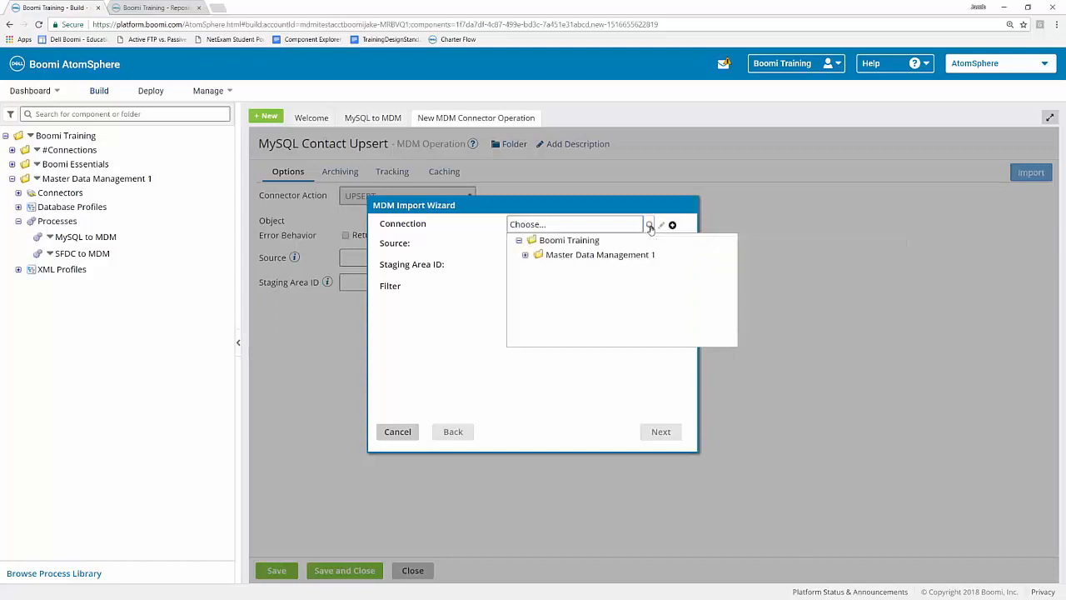
left_click(525, 255)
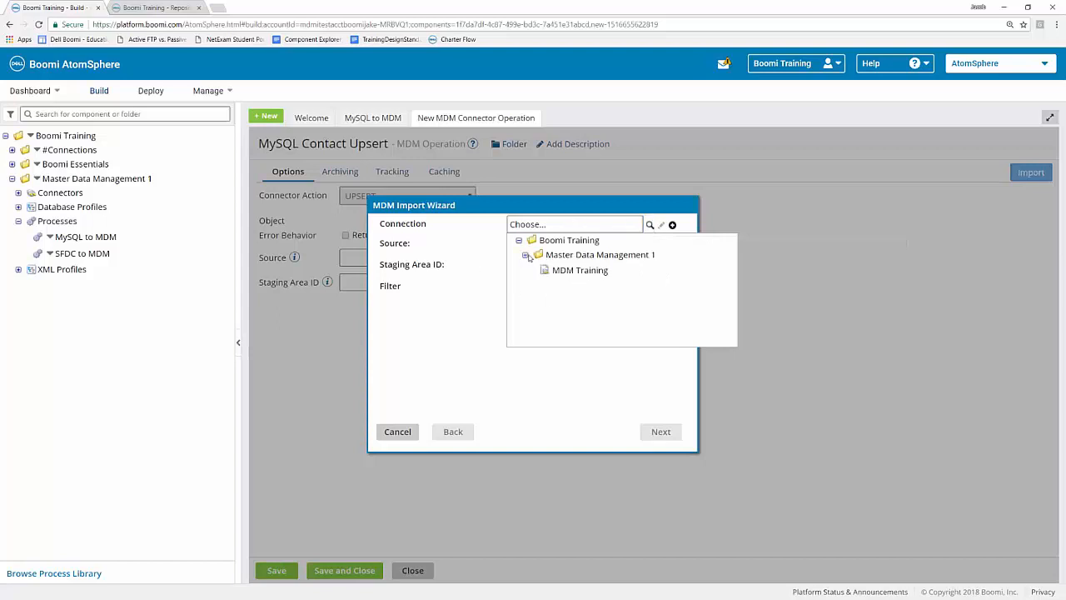
left_click(572, 271)
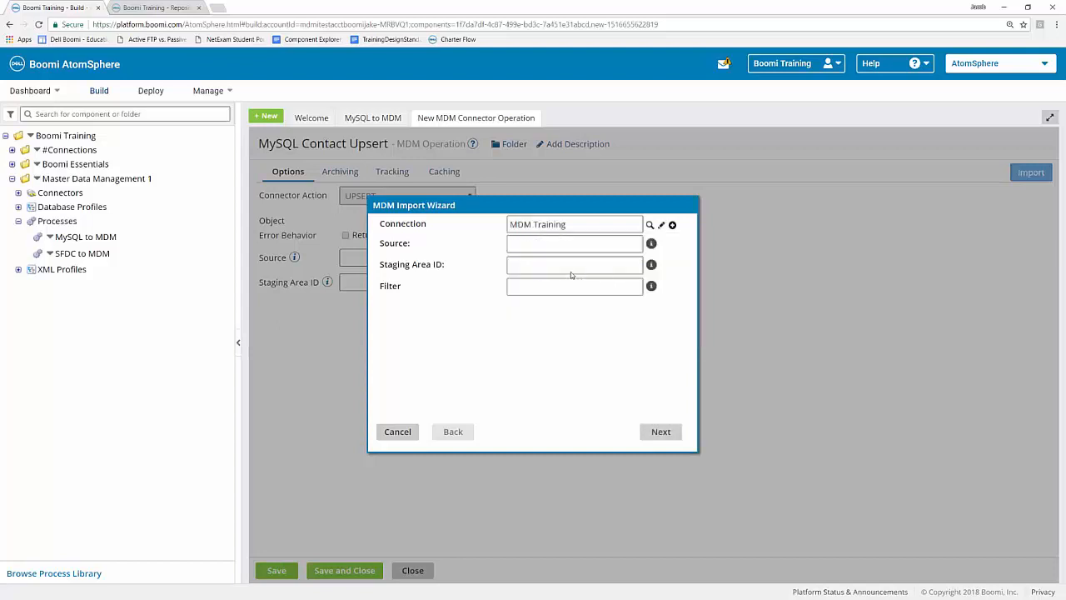
left_click(519, 243)
type("MySQL")
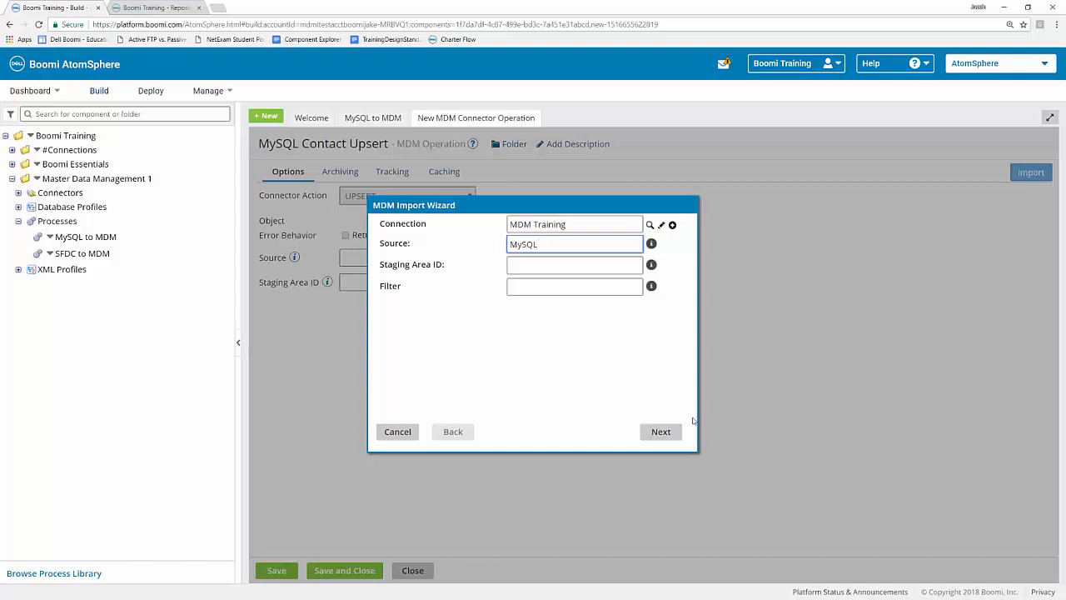
- Choose contact as the object type and finish the import to load its request profile
left_click(674, 434)
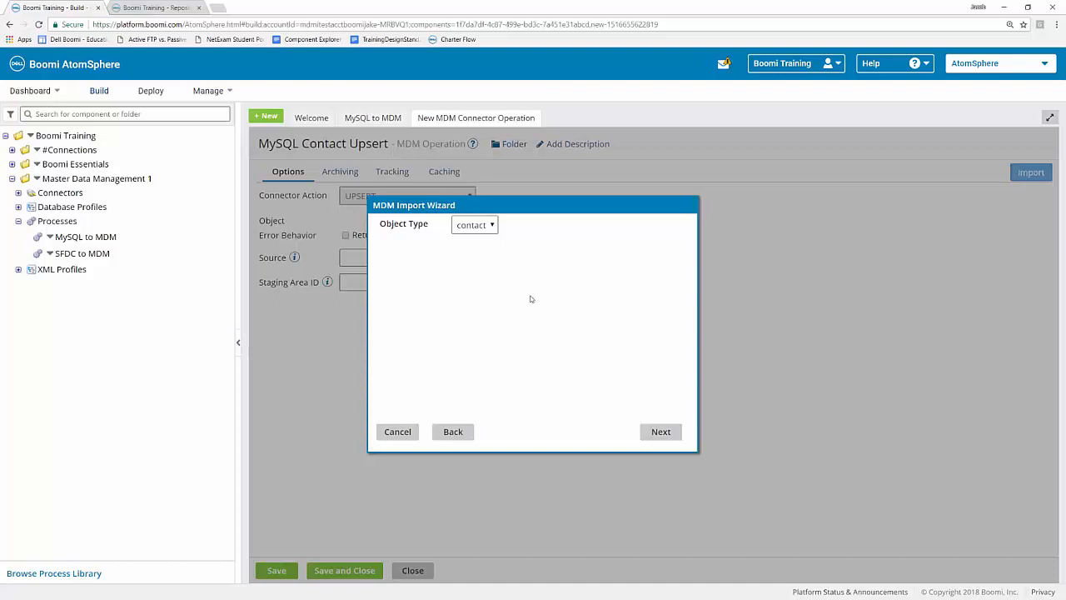
left_click(471, 227)
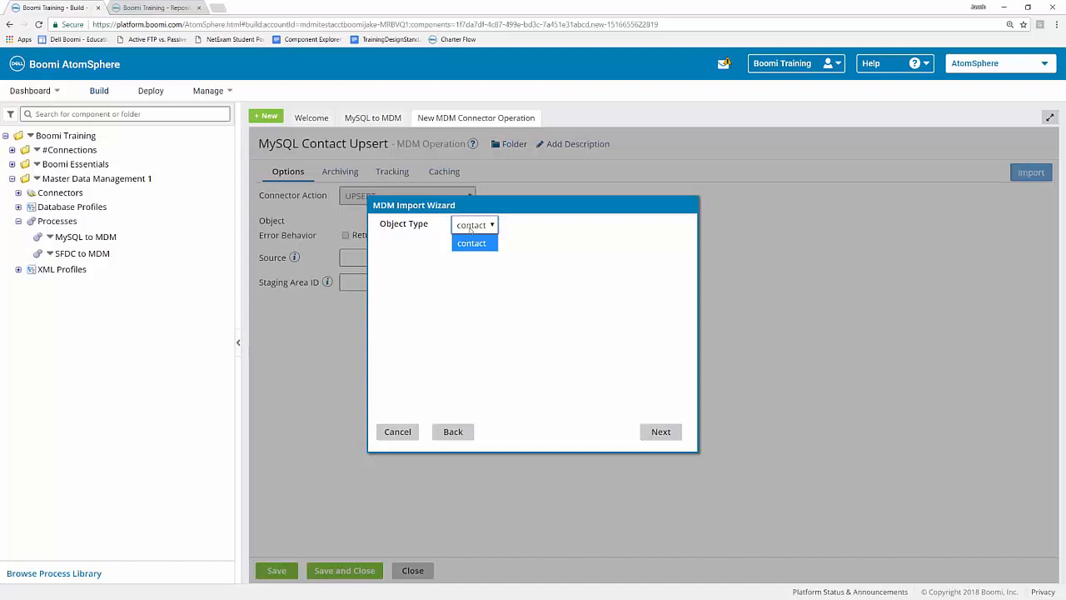
left_click(471, 238)
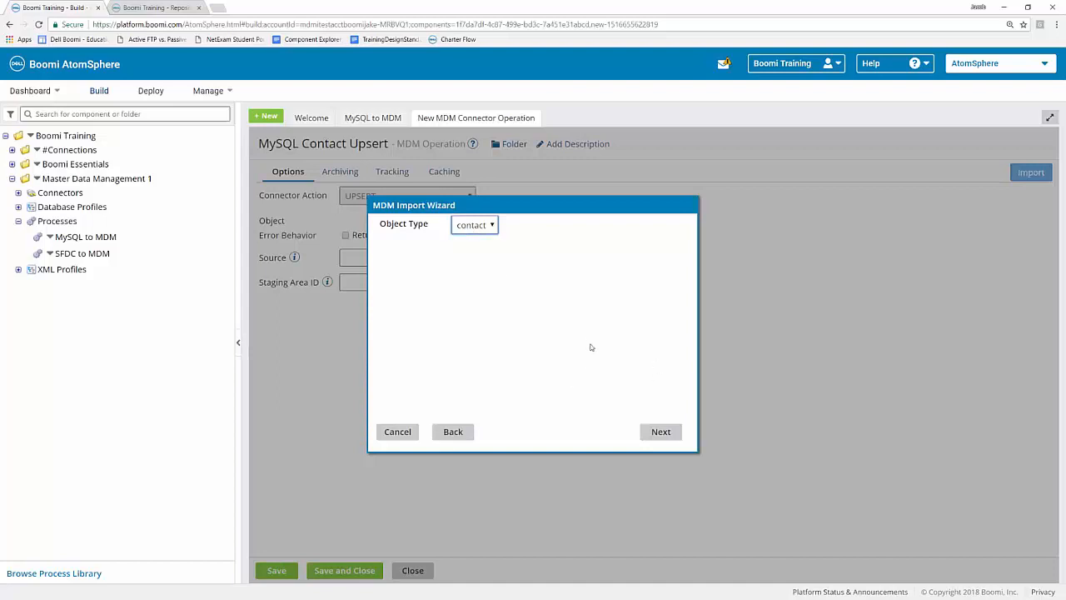
left_click(662, 433)
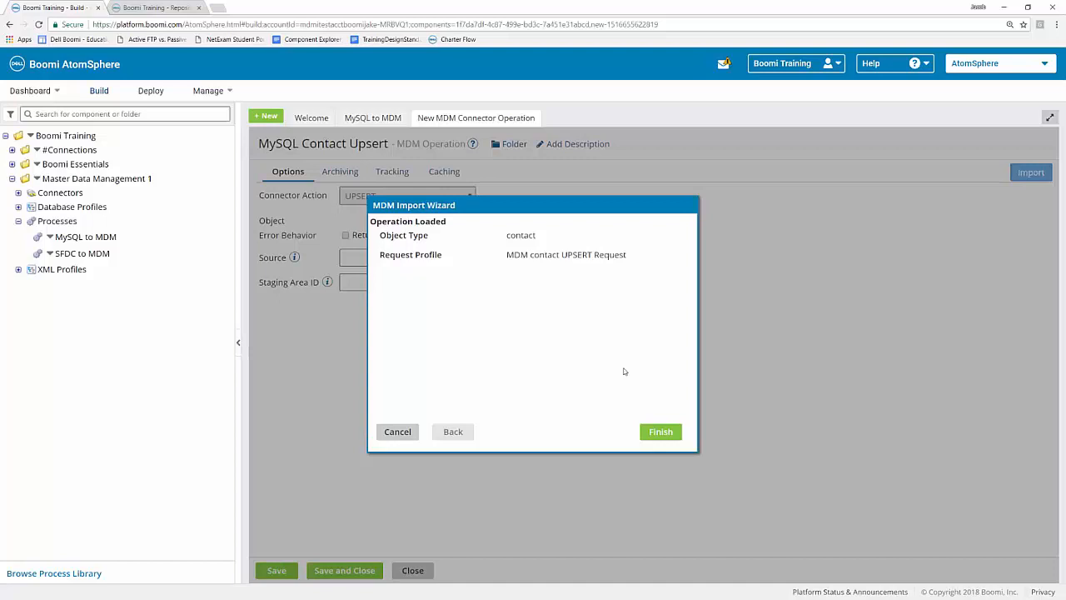
left_click(660, 432)
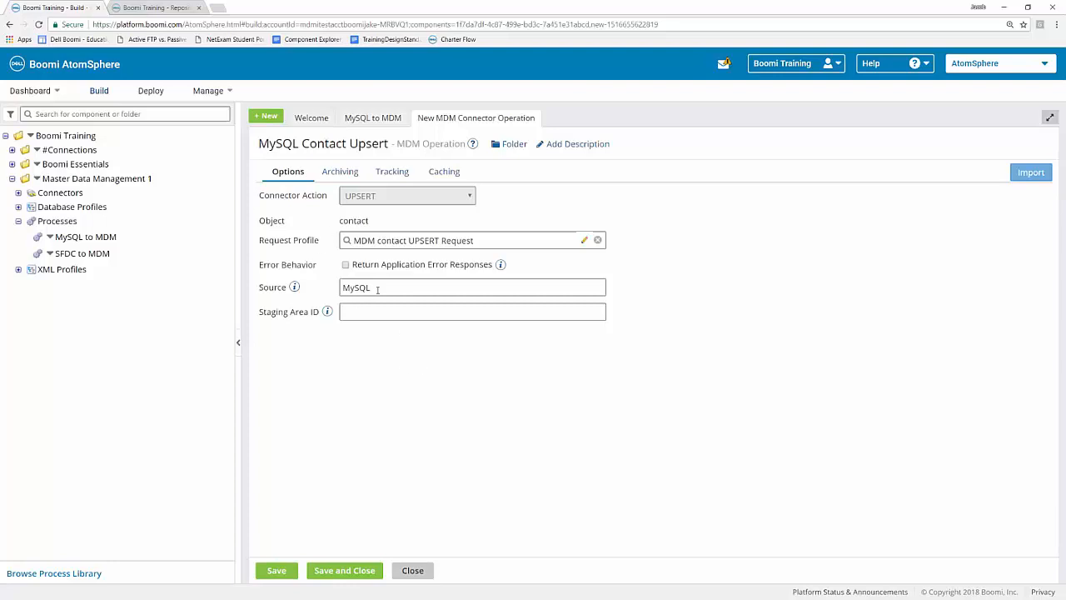
- Save and close the MySQL Contact Upsert operation, then apply the MDM connector settings and save the MySQL to MDM process
left_click(377, 288)
left_click_drag(378, 288, 340, 288)
left_click(374, 348)
left_click(351, 576)
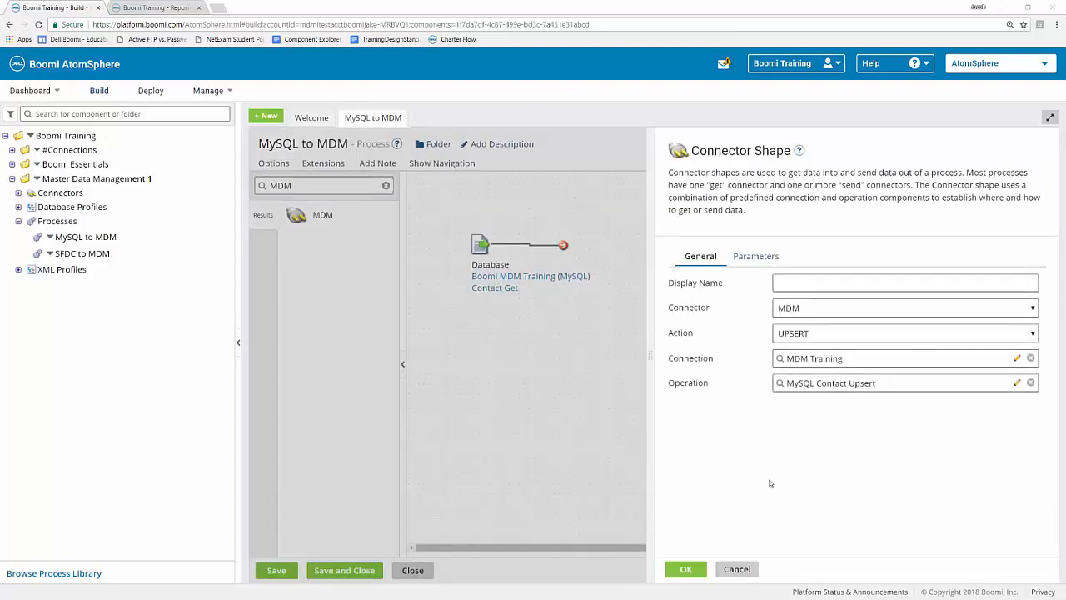
left_click(698, 571)
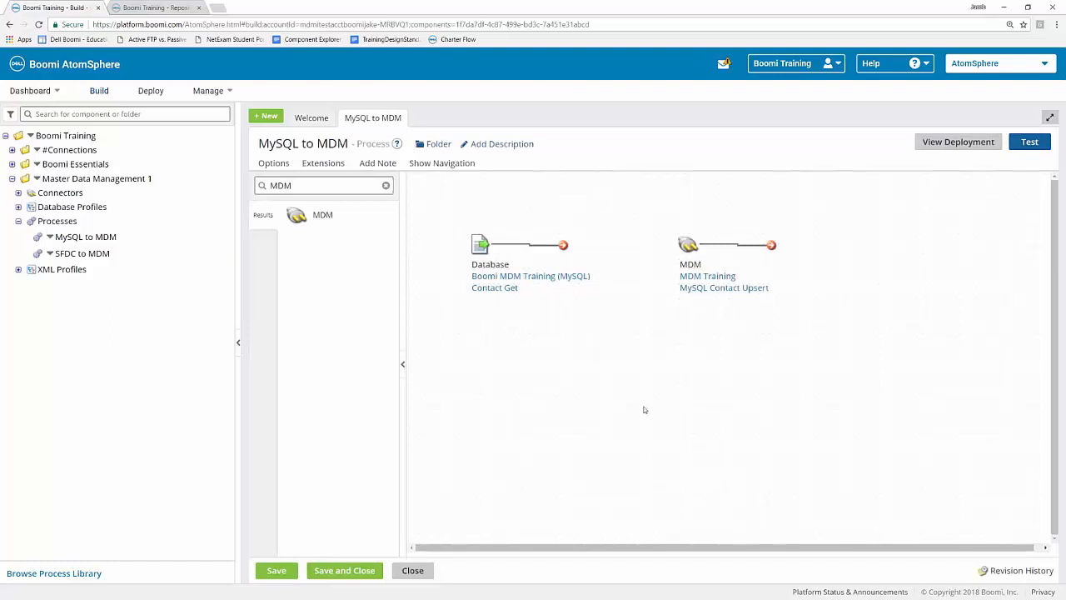
left_click(267, 574)
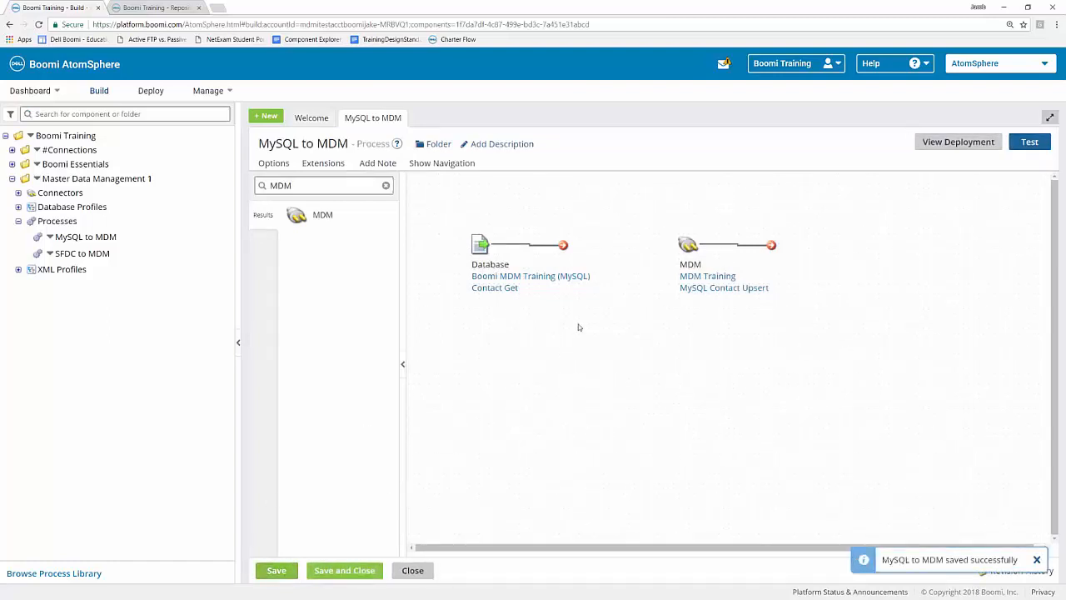